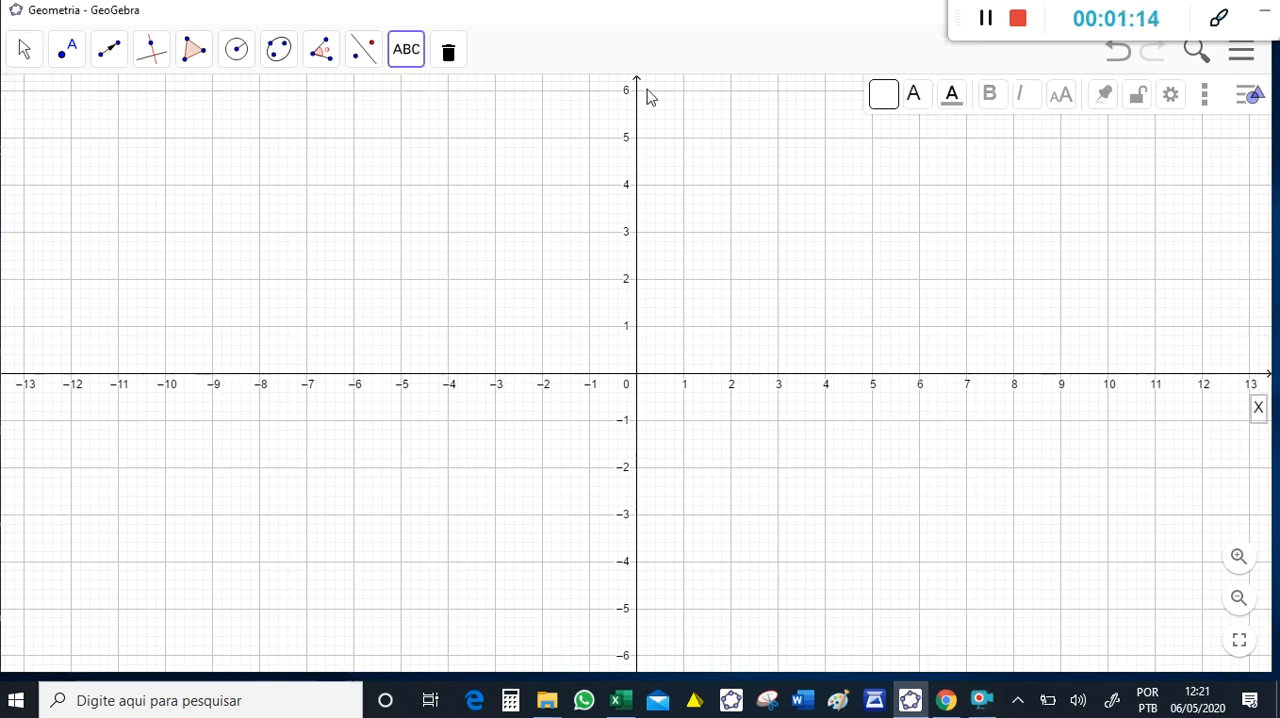
- Add the text label Y beside the upper end of the vertical axis and mark a point at the origin
left_click(647, 96)
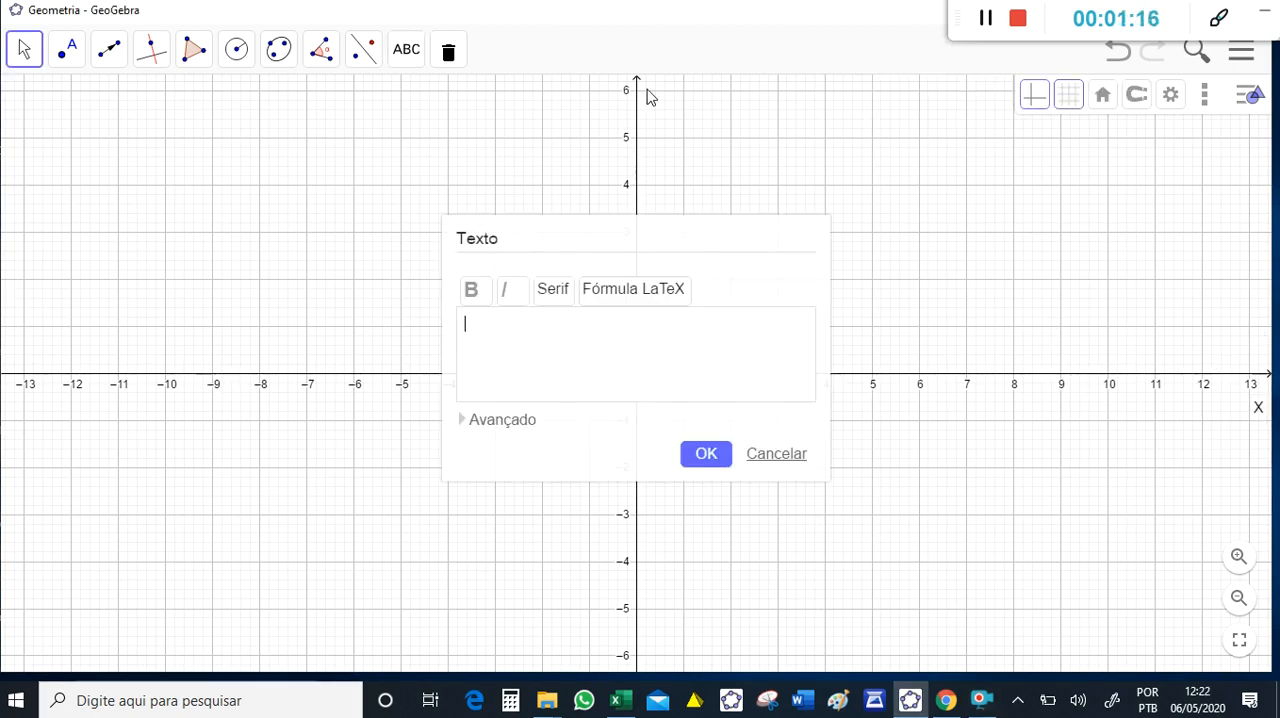
type("Y")
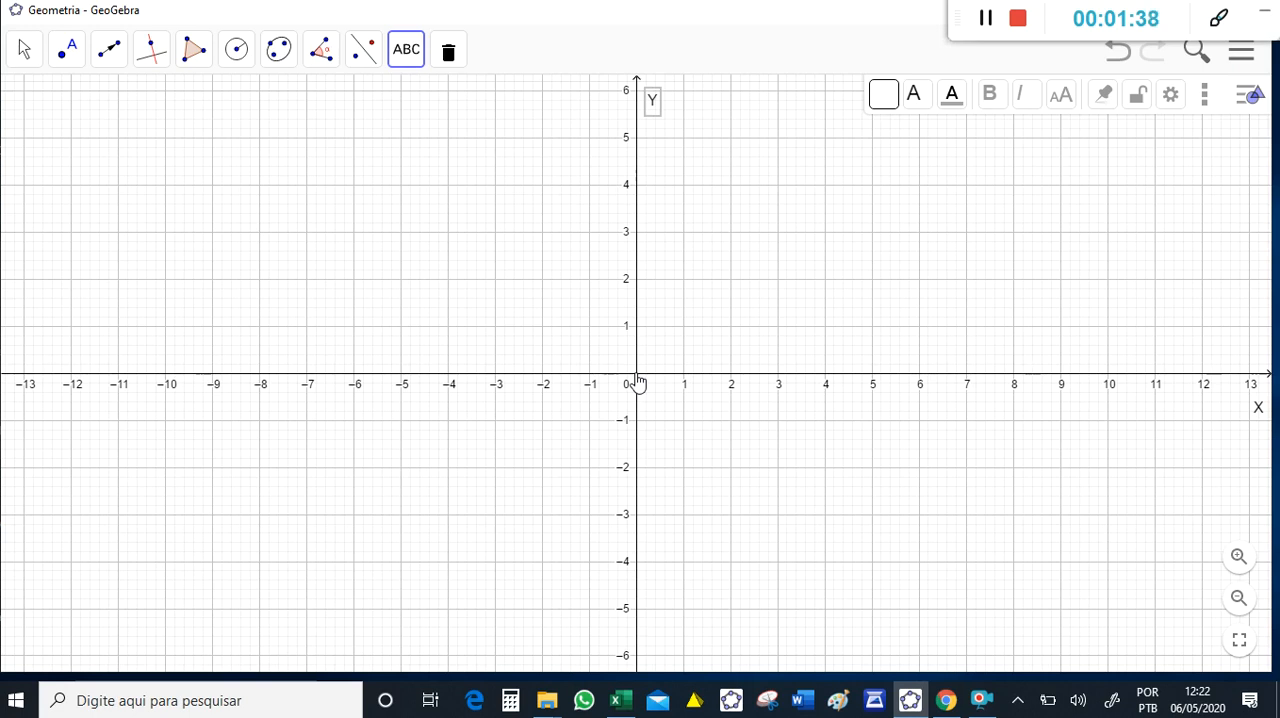
left_click(65, 63)
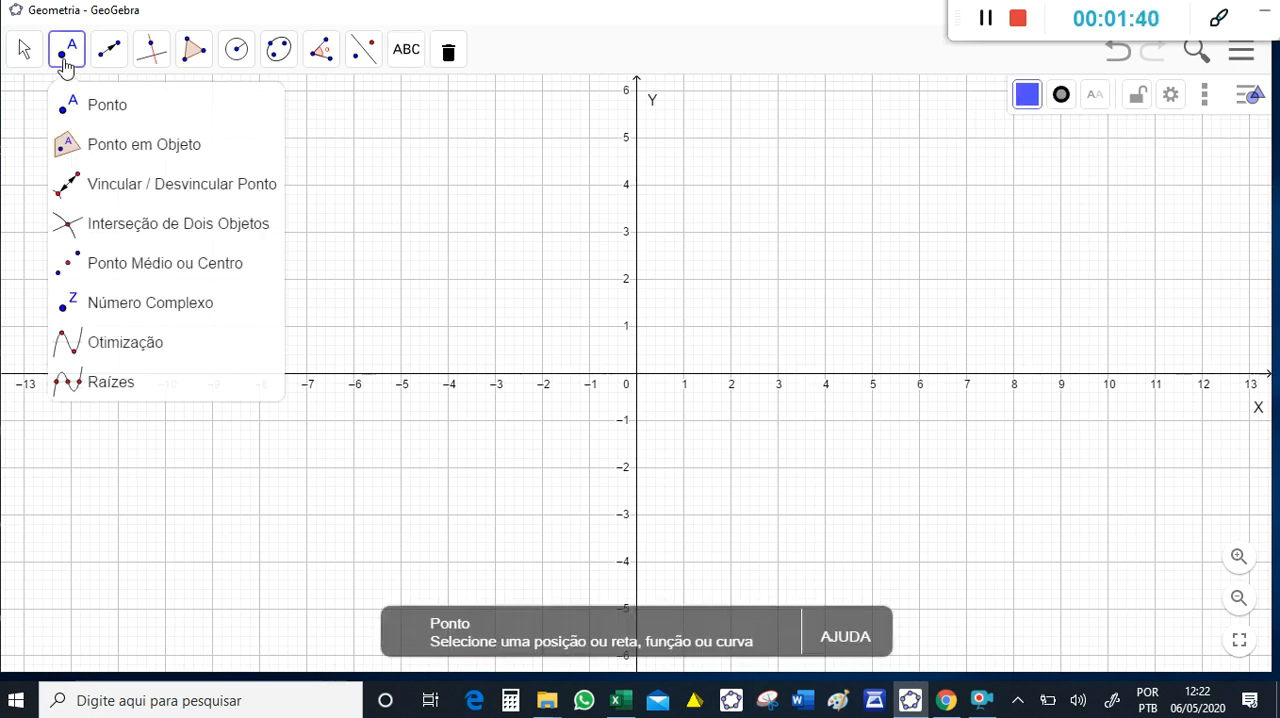
left_click(64, 106)
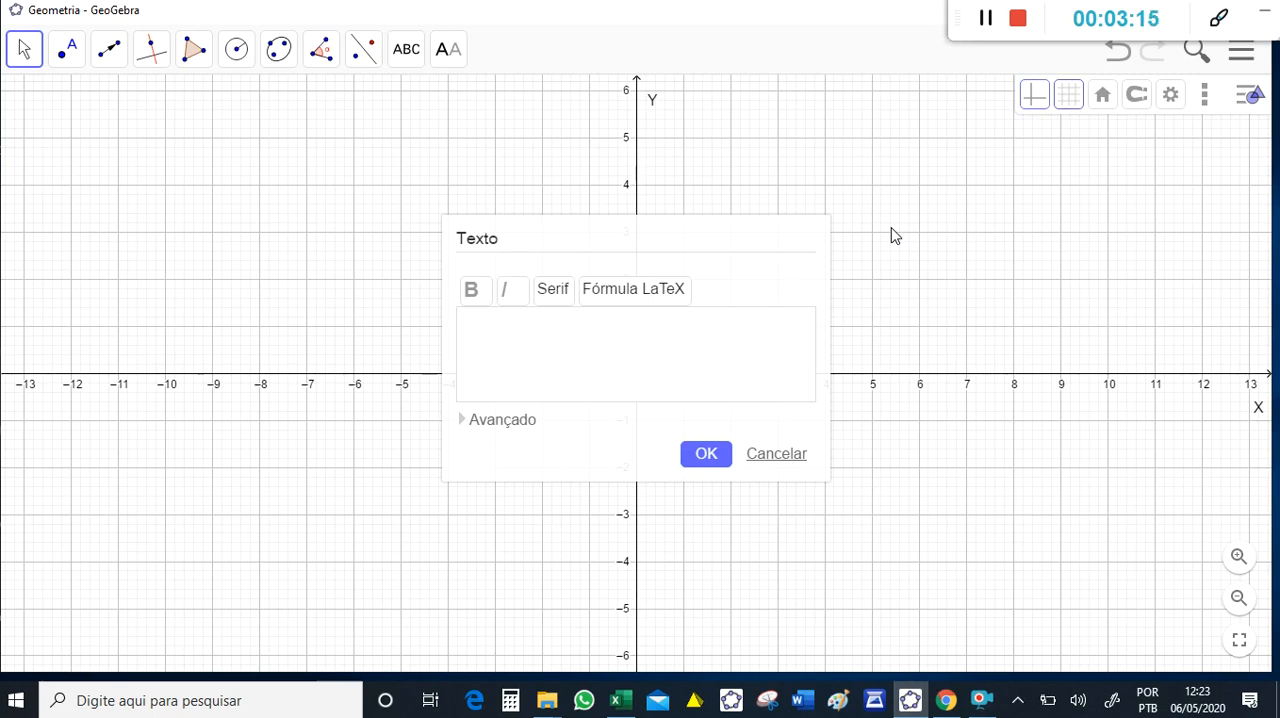
- Add the text labels 1ºQuadrante, 2º Quadrante, 3ºQuadrante and 4ºQuadrante in their matching quadrants and adjust their positions
type("ºQuadrante")
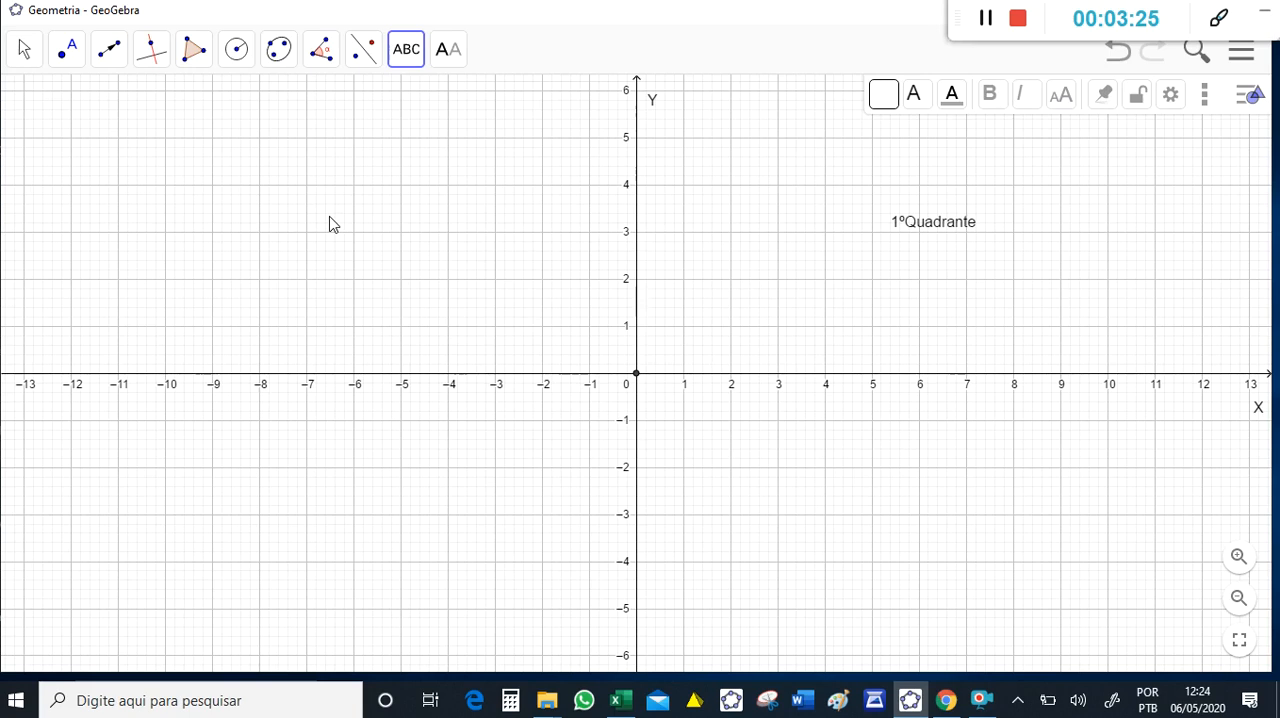
left_click(333, 224)
type("2º Quadrante")
left_click(279, 546)
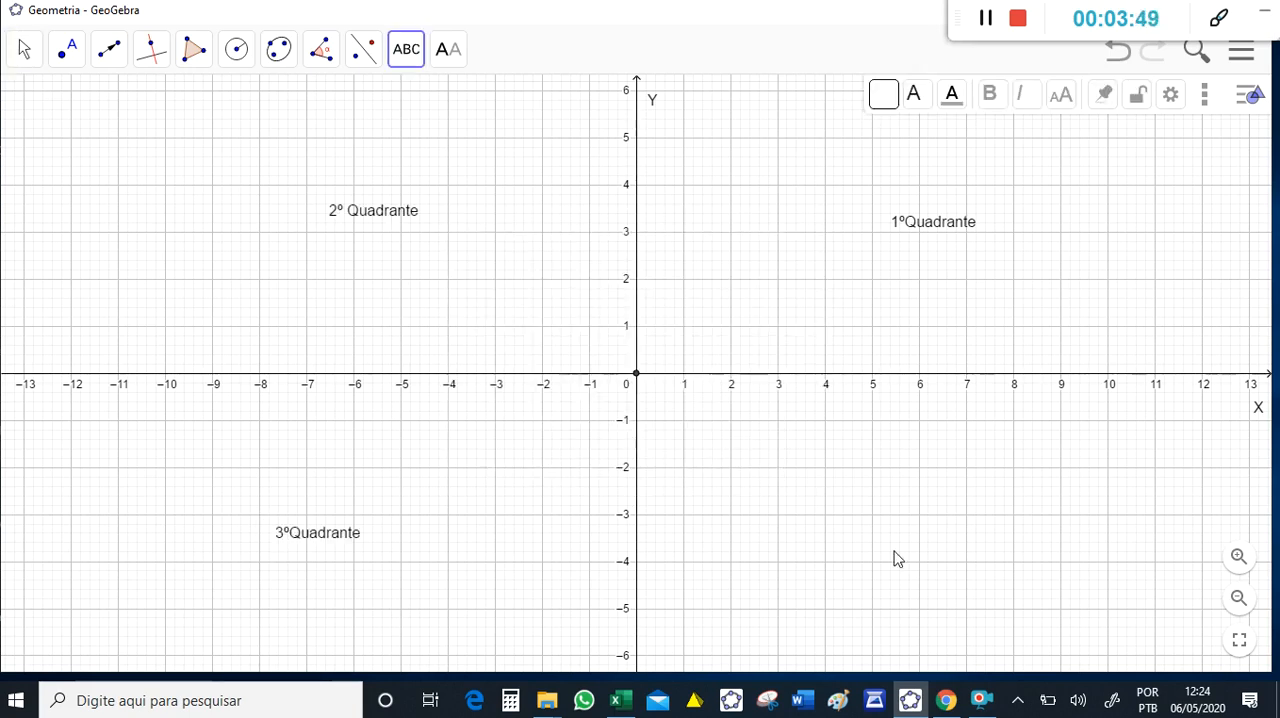
left_click(896, 558)
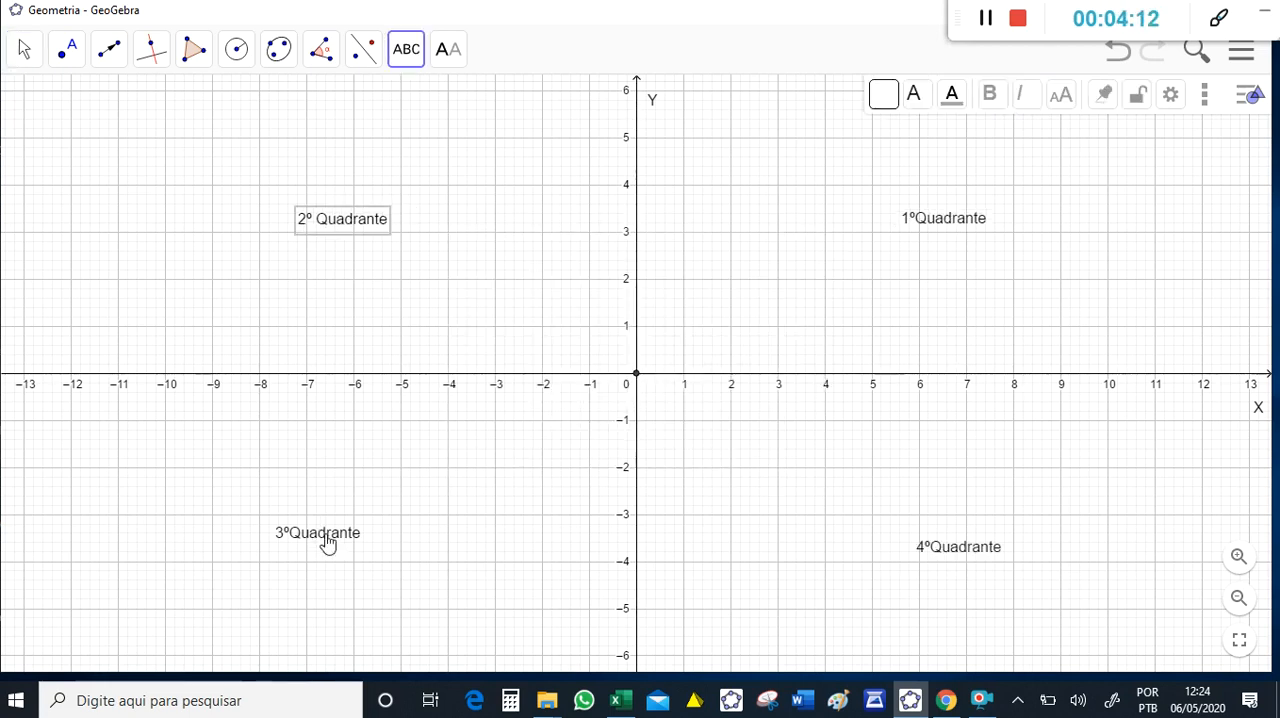
left_click_drag(328, 543, 339, 557)
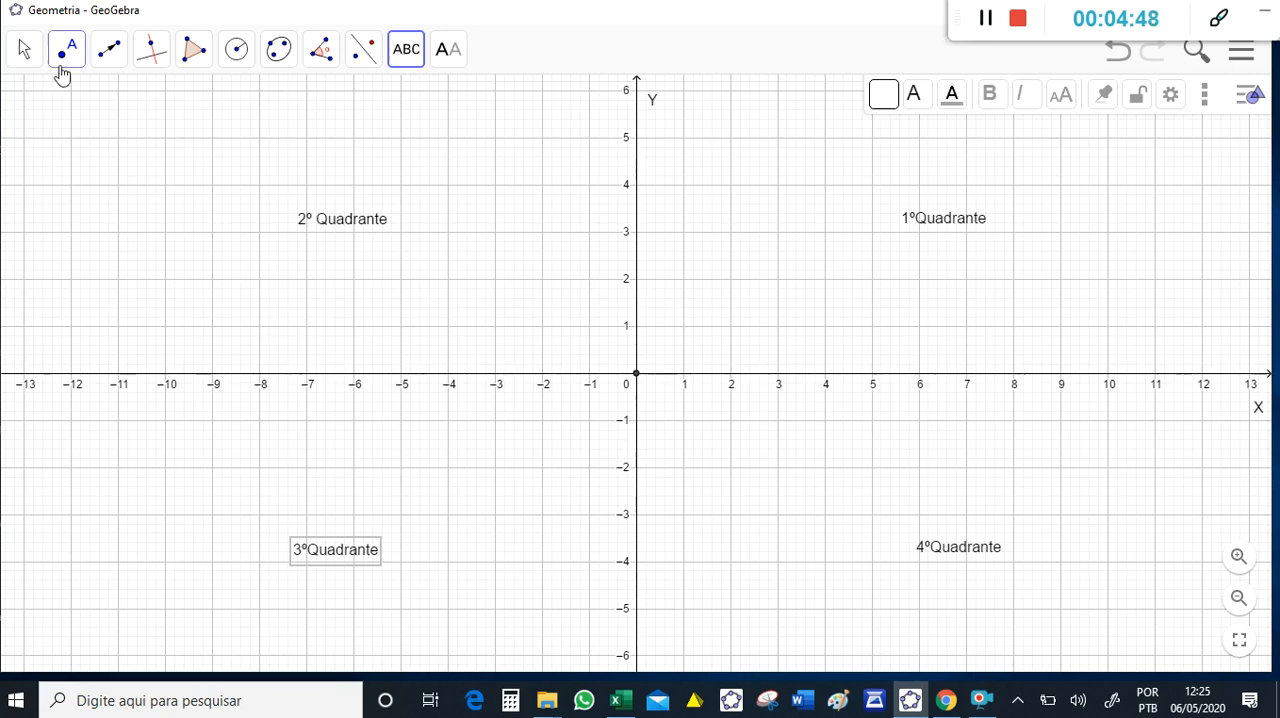
- Plot a point at (4, 2) in the first quadrant
left_click(825, 280)
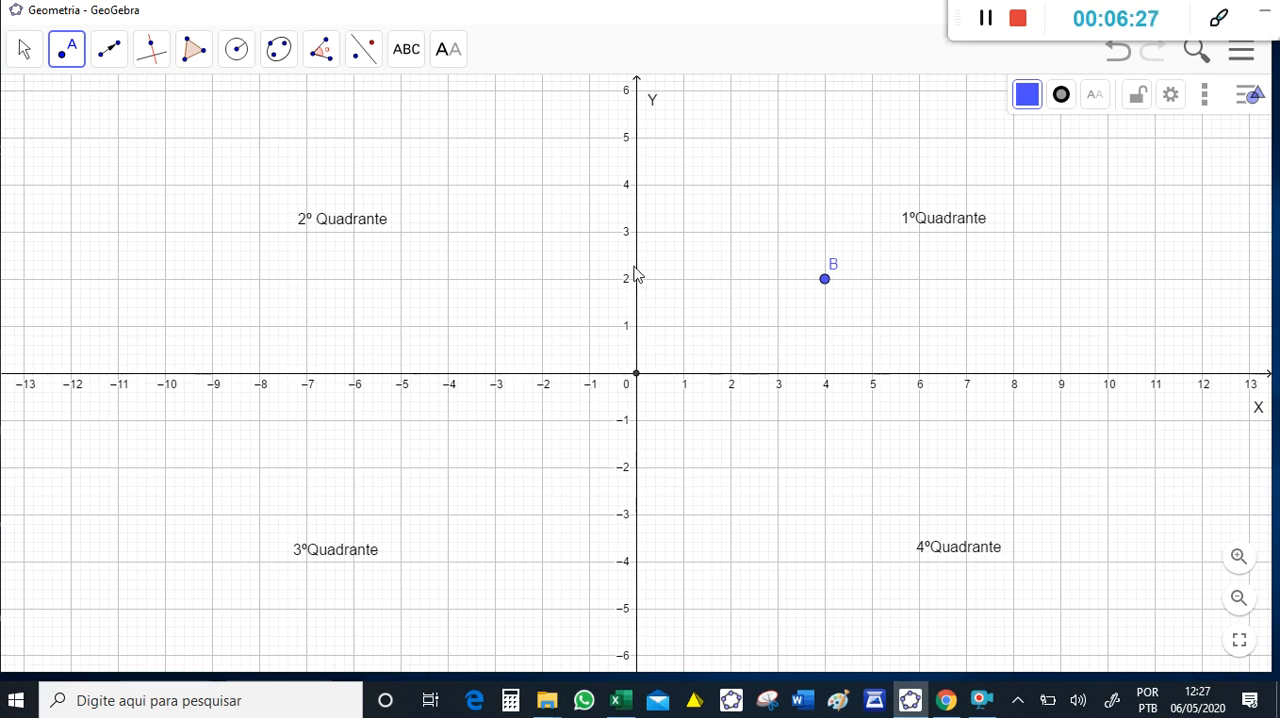
left_click(636, 373)
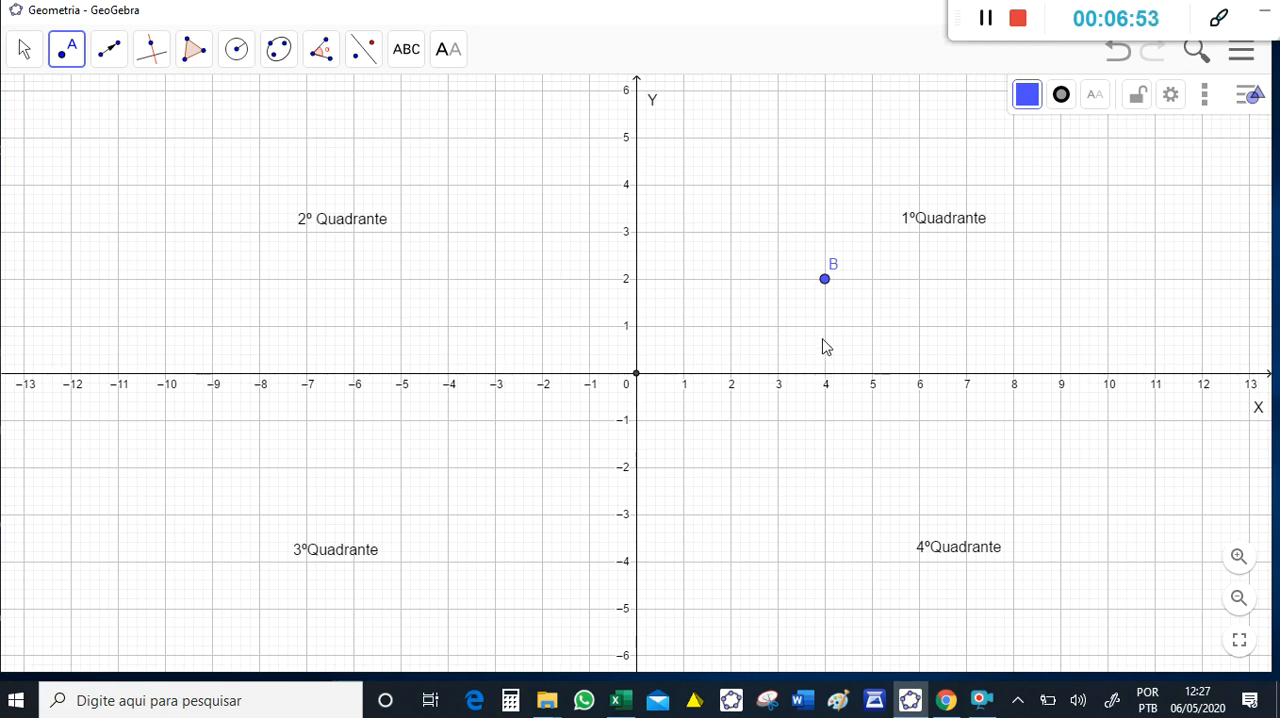
left_click(825, 283)
- Draw segments from the point (4, 2) to (4, 0) on the X axis and (0, 2) on the Y axis
left_click(151, 64)
left_click(104, 55)
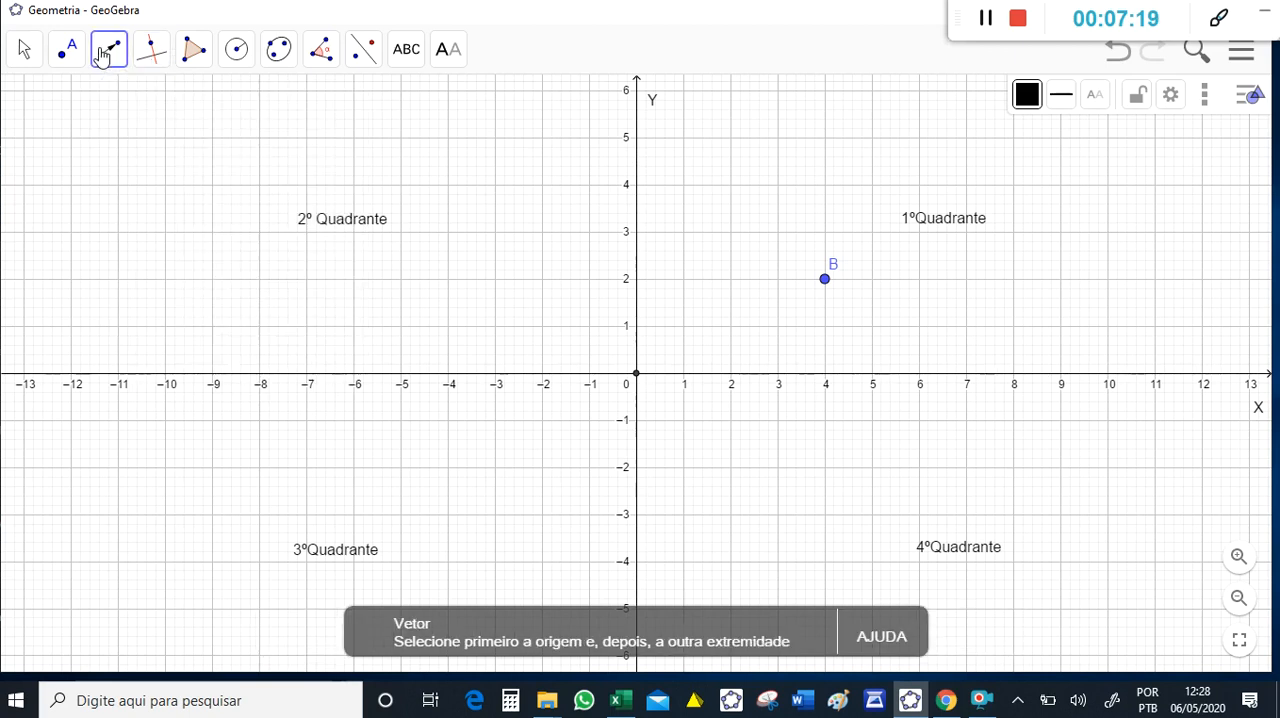
left_click(106, 141)
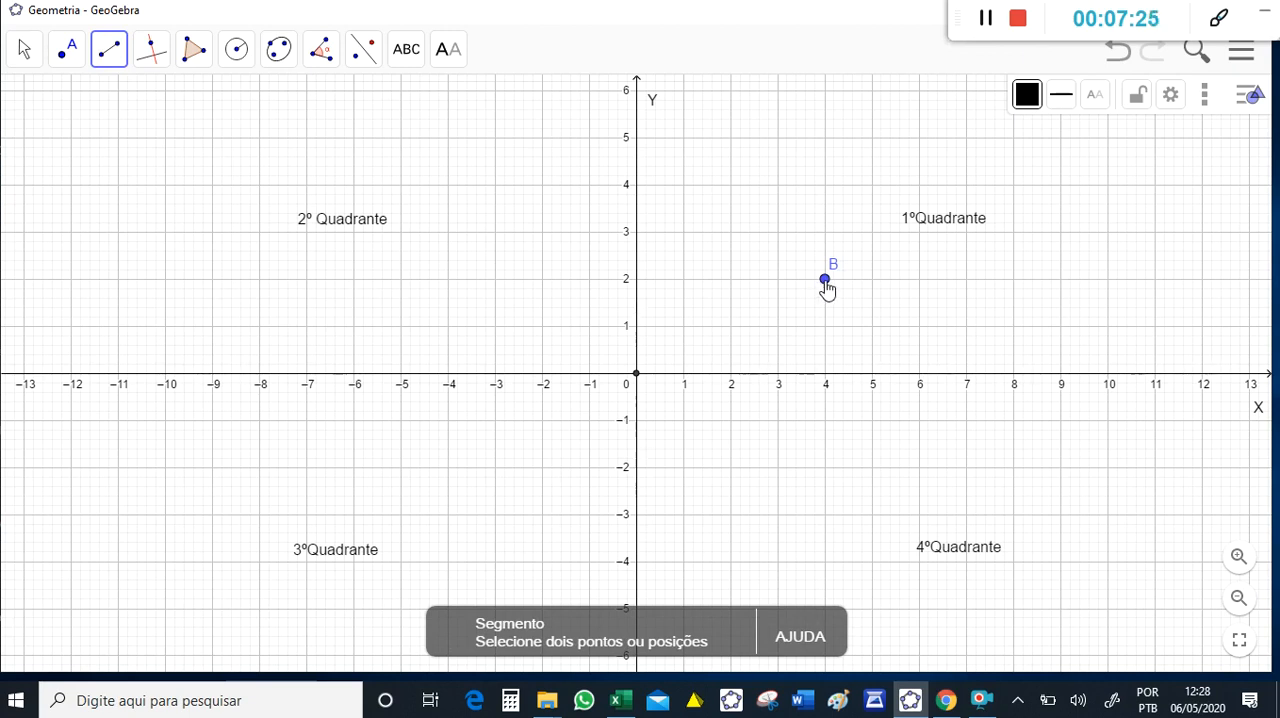
left_click(826, 281)
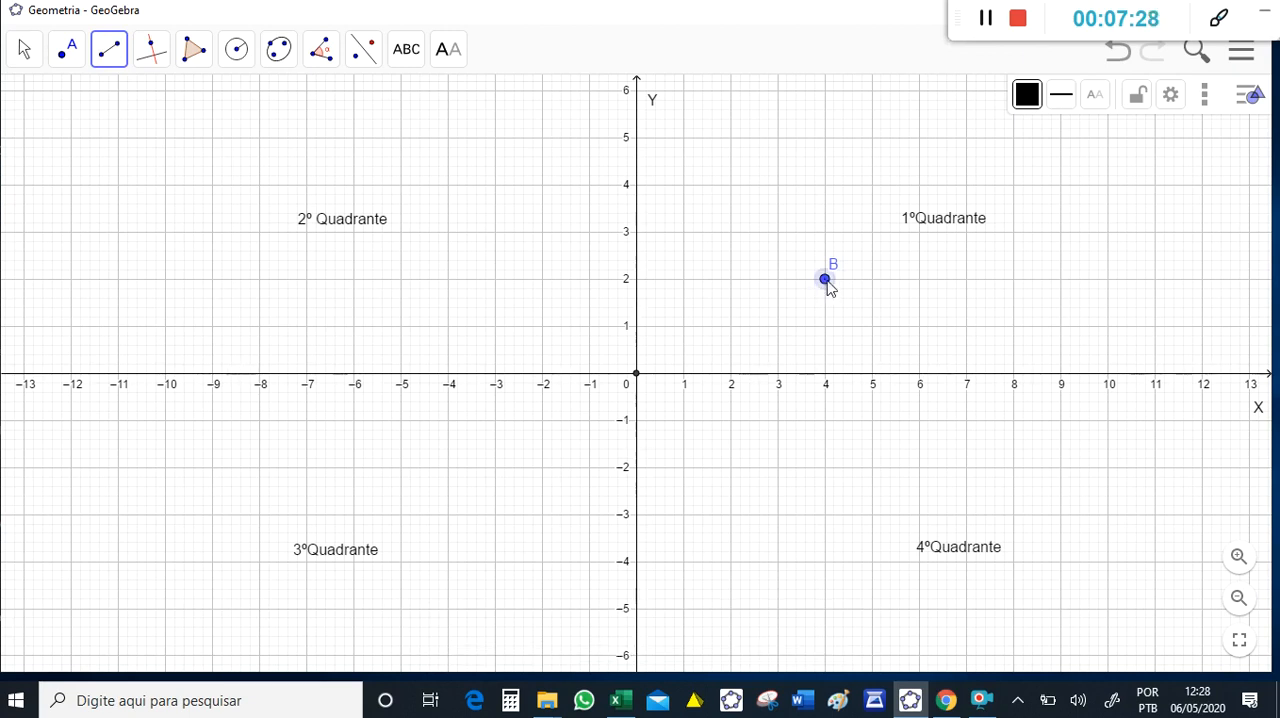
left_click(826, 376)
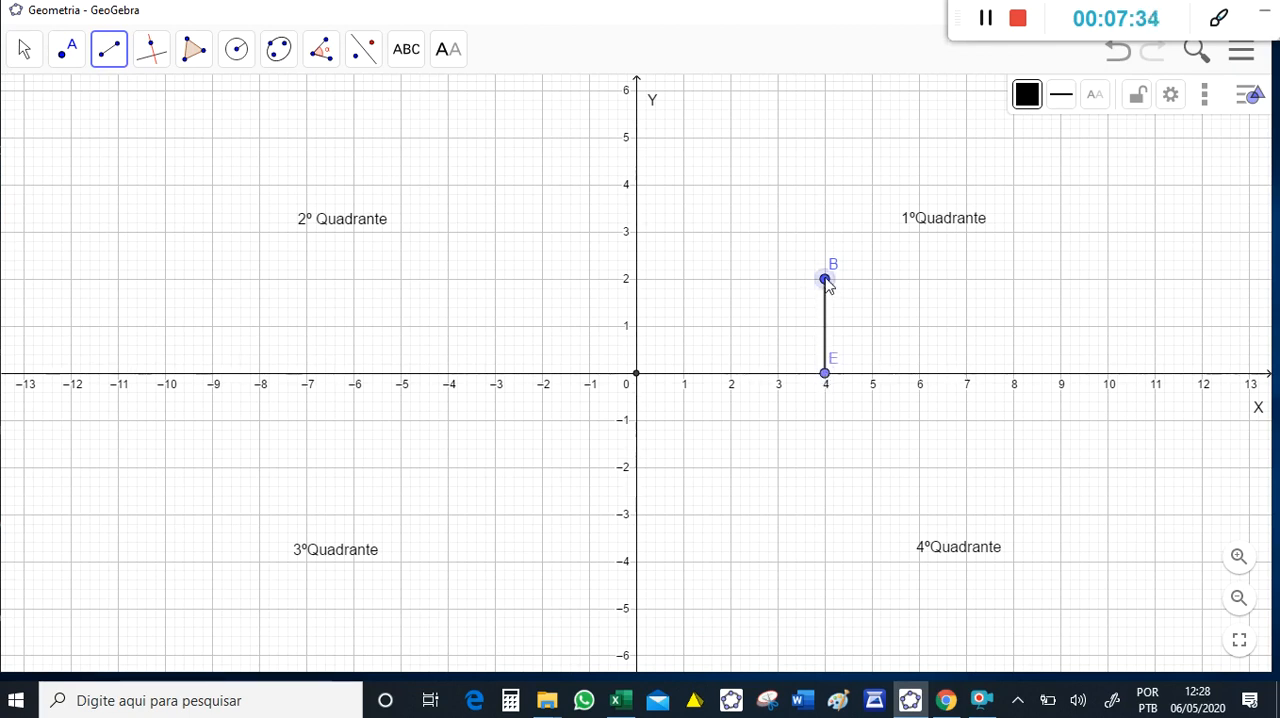
left_click(820, 284)
left_click(637, 281)
- Change both projection segments of the first-quadrant point to a dashed line style
left_click(25, 49)
left_click(30, 104)
left_click(826, 330)
left_click(1061, 94)
left_click(1100, 128)
left_click(744, 282)
left_click(1061, 97)
left_click(1100, 129)
- Hide the labels of the projection endpoints at (0, 2) and (4, 0)
left_click(447, 56)
left_click(543, 262)
left_click(636, 280)
left_click(834, 380)
left_click(738, 279)
left_click(25, 49)
- Hide the projection endpoints on the axes at (4, 0) and (0, 2), leaving the dashed segments shown
left_click(449, 49)
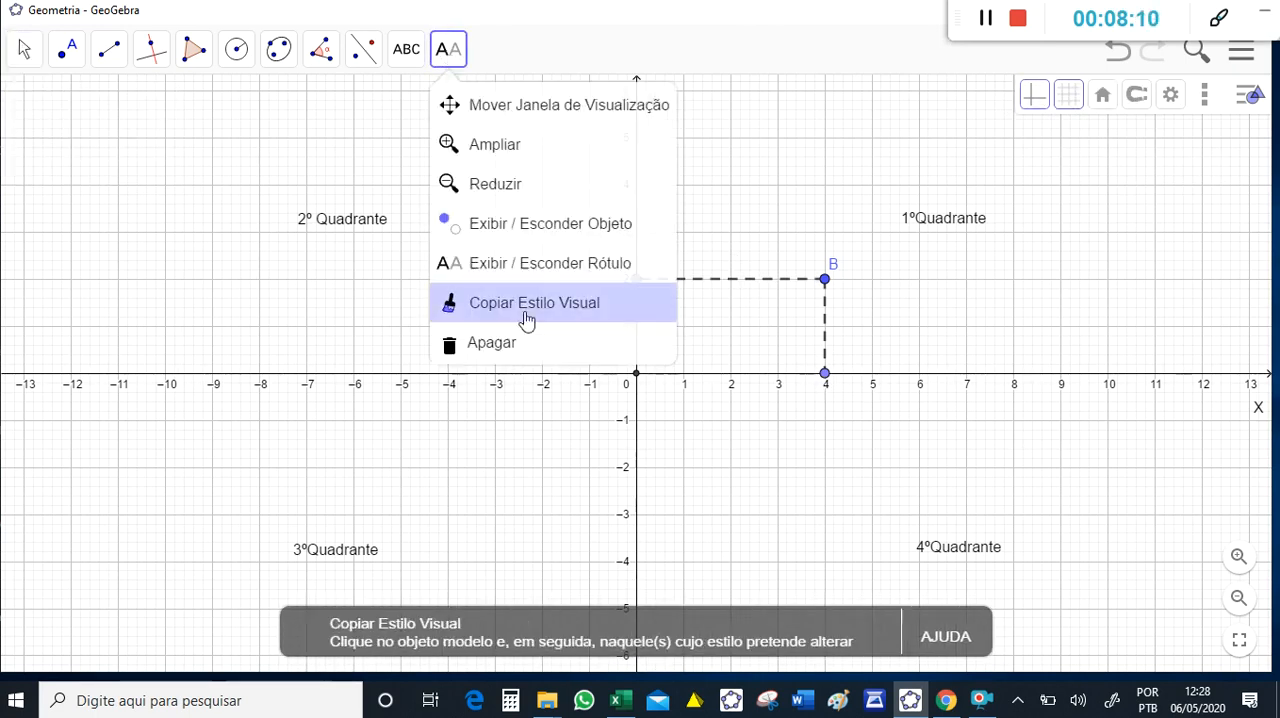
left_click(530, 218)
left_click(826, 376)
left_click(24, 49)
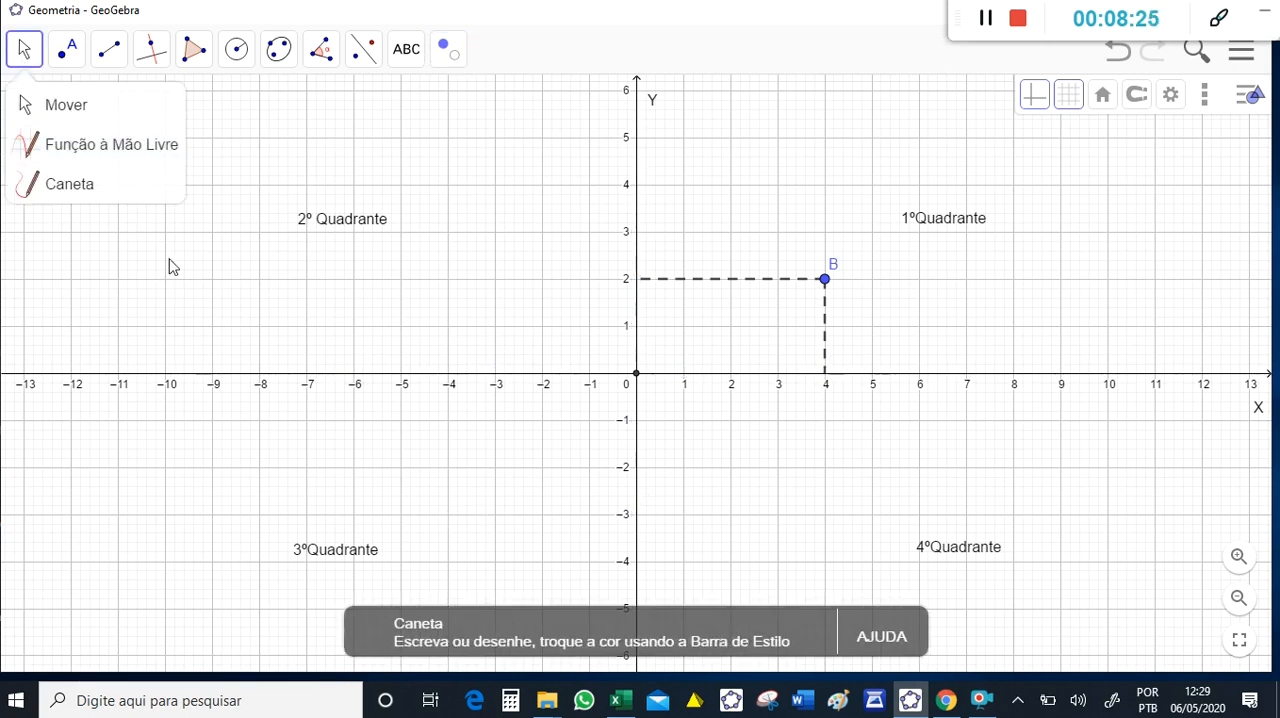
- Plot a point at (-6, 2) in the second quadrant
mouse_move(68, 60)
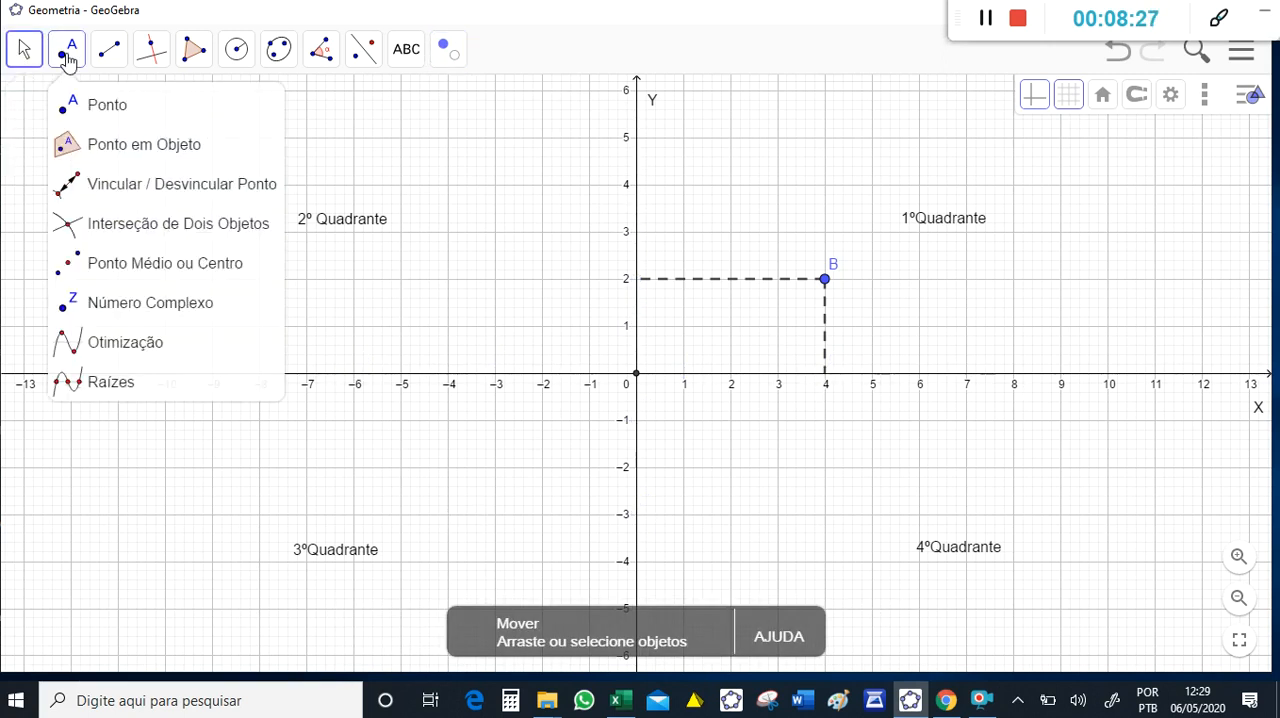
left_click(68, 60)
left_click(353, 280)
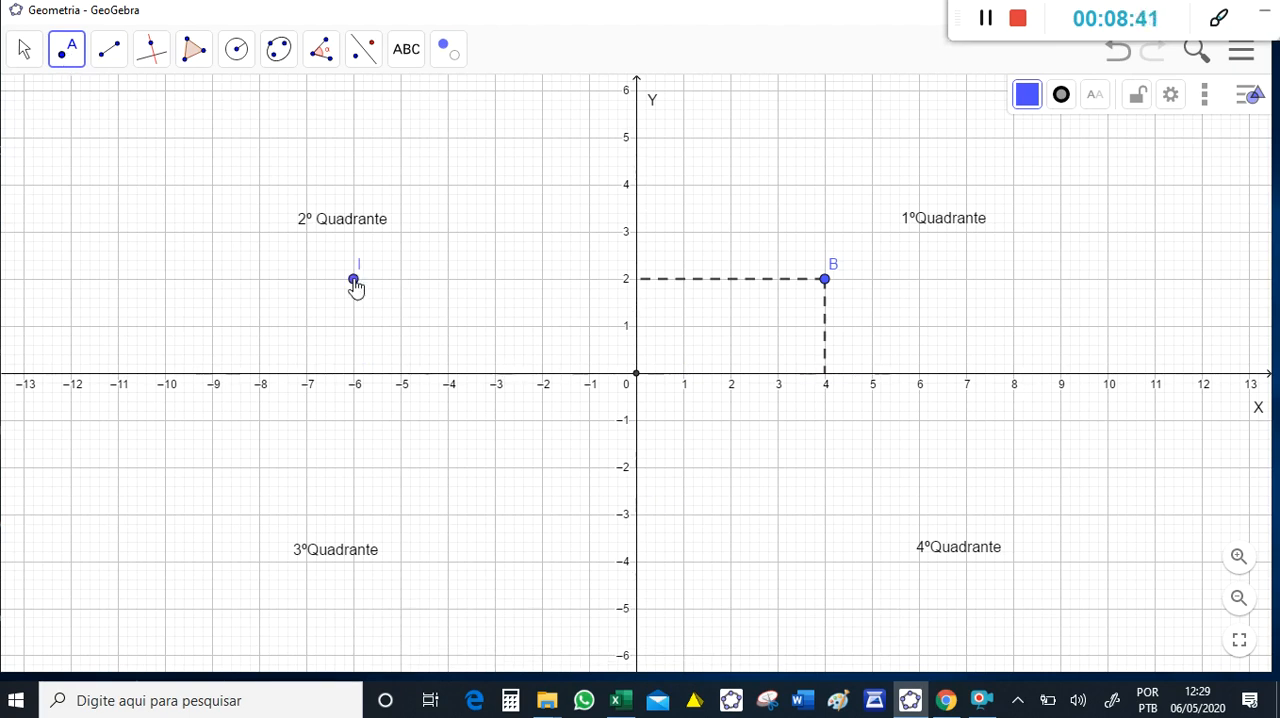
- Draw segments from the point (-6, 2) to (-6, 0) on the X axis and (0, 2) on the Y axis
left_click(109, 49)
left_click(353, 280)
left_click(353, 373)
left_click(353, 280)
left_click(638, 289)
- Change both projection segments of the second-quadrant point to a dashed line style
left_click(24, 49)
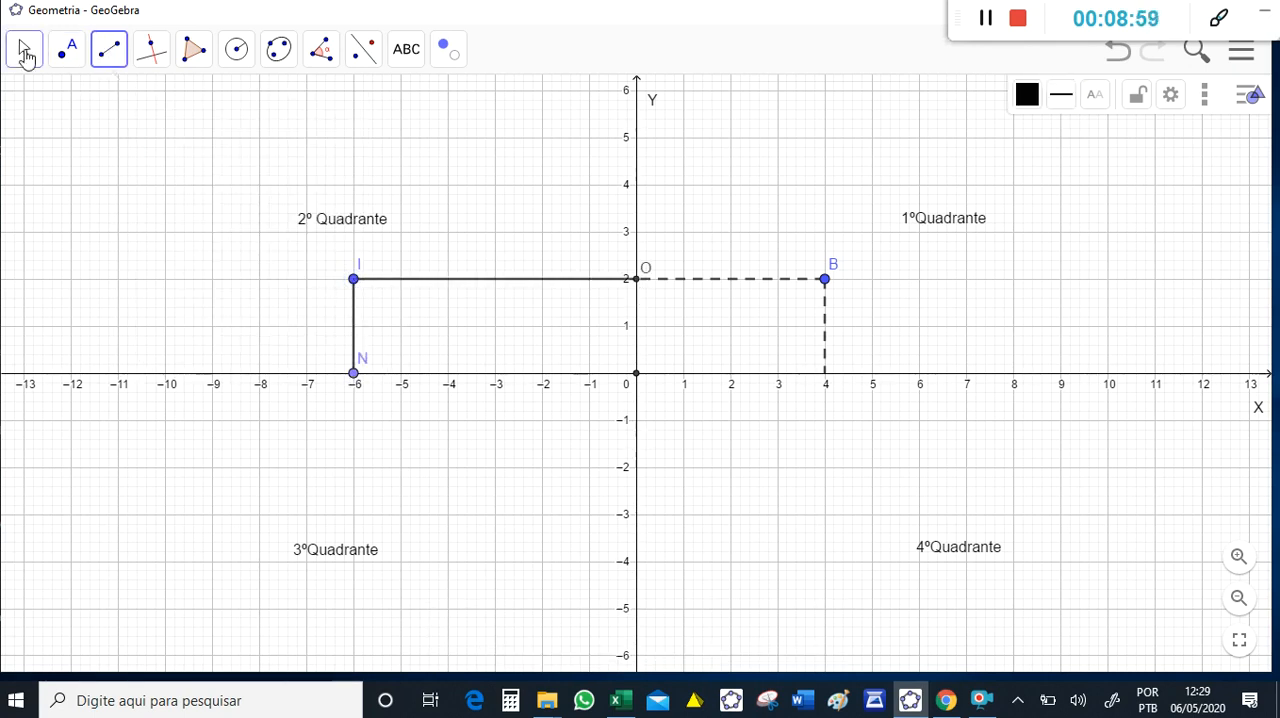
left_click(477, 279)
left_click(1061, 94)
left_click(1101, 131)
left_click(353, 335)
left_click(1061, 94)
left_click(1101, 131)
- Try to hide the projection endpoint at (-6, 0) on the X axis
left_click(448, 49)
left_click(353, 373)
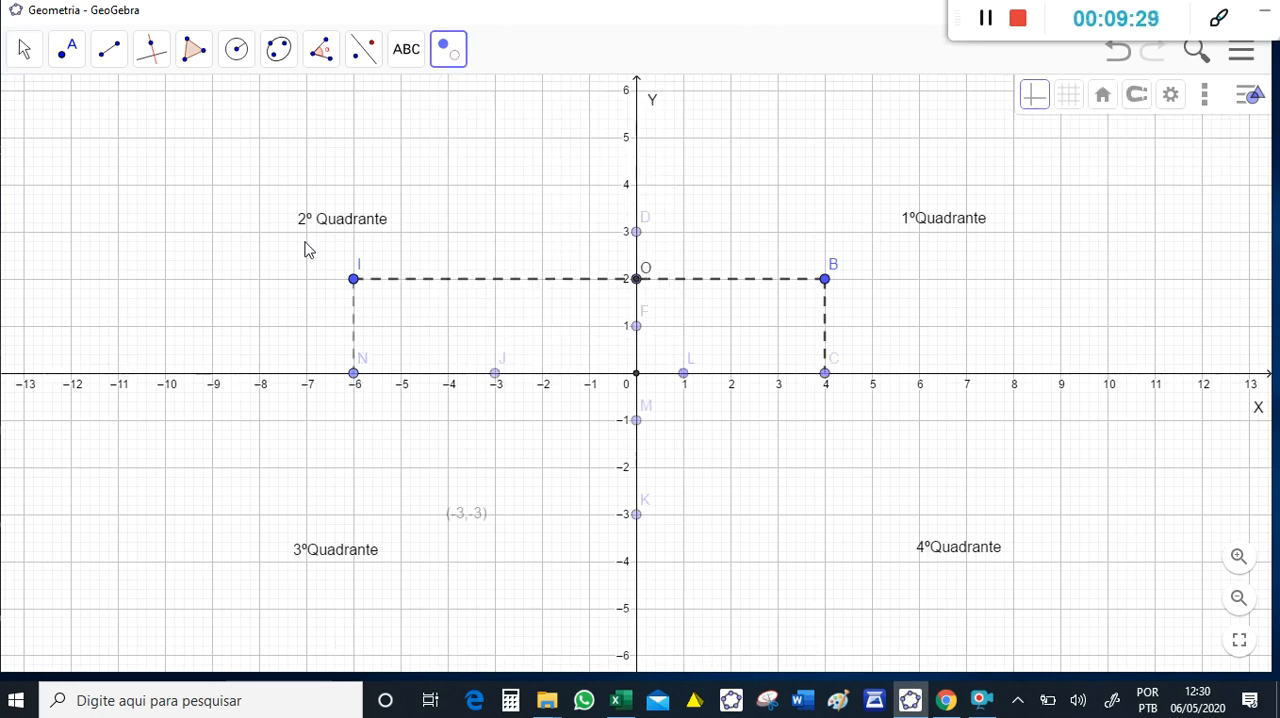
left_click(24, 49)
left_click(448, 49)
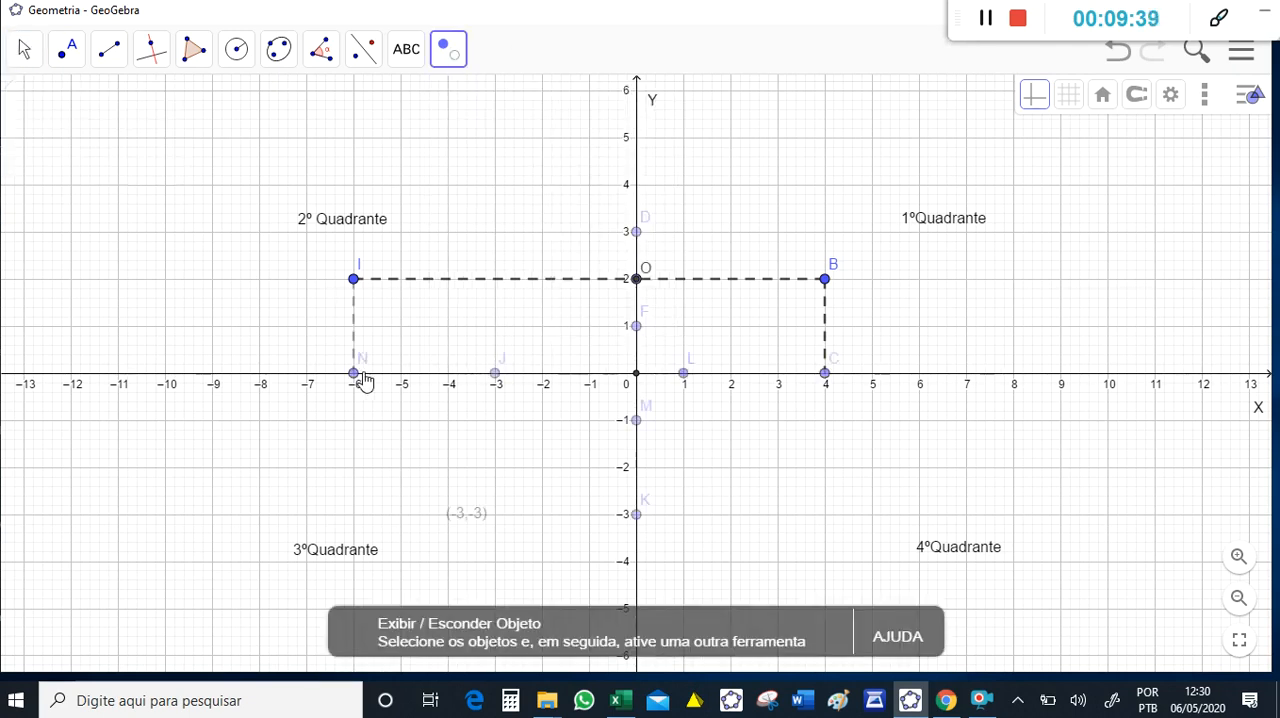
left_click(353, 373)
left_click(353, 376)
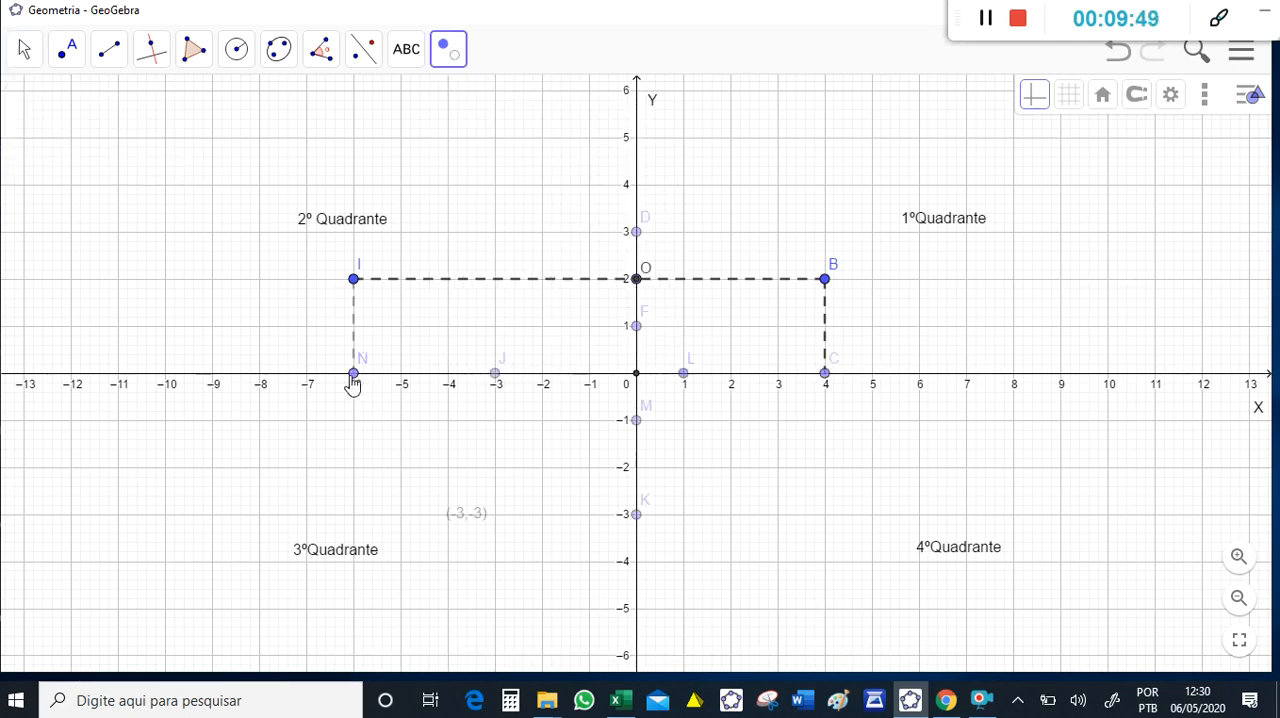
- Try to hide the label of the endpoint at (-6, 0)
left_click(448, 49)
left_click(516, 265)
left_click(354, 375)
left_click(354, 376)
left_click(448, 49)
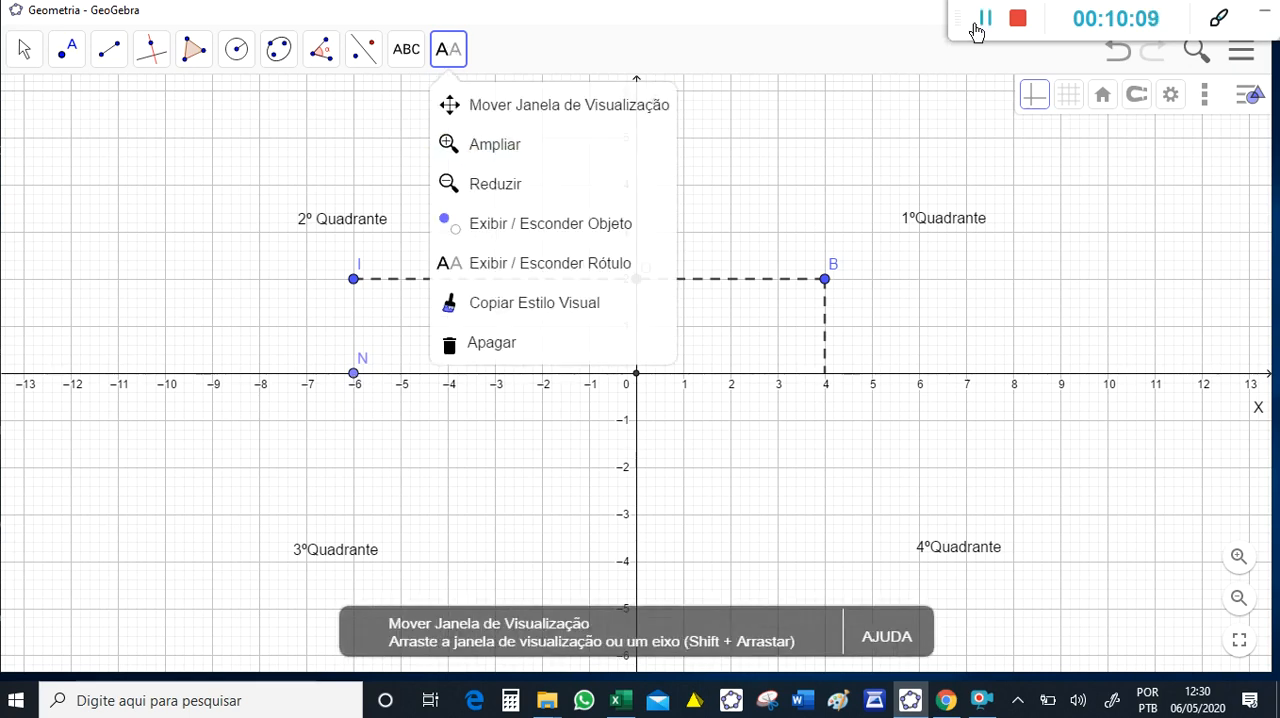
- Redraw the vertical segment from (-6, 2) to (-6, 0) and give it a dashed line style
left_click(109, 49)
left_click(353, 279)
left_click(353, 373)
left_click(1063, 97)
left_click(1102, 138)
left_click(24, 49)
left_click(353, 326)
left_click(1061, 95)
left_click(985, 19)
left_click(1102, 136)
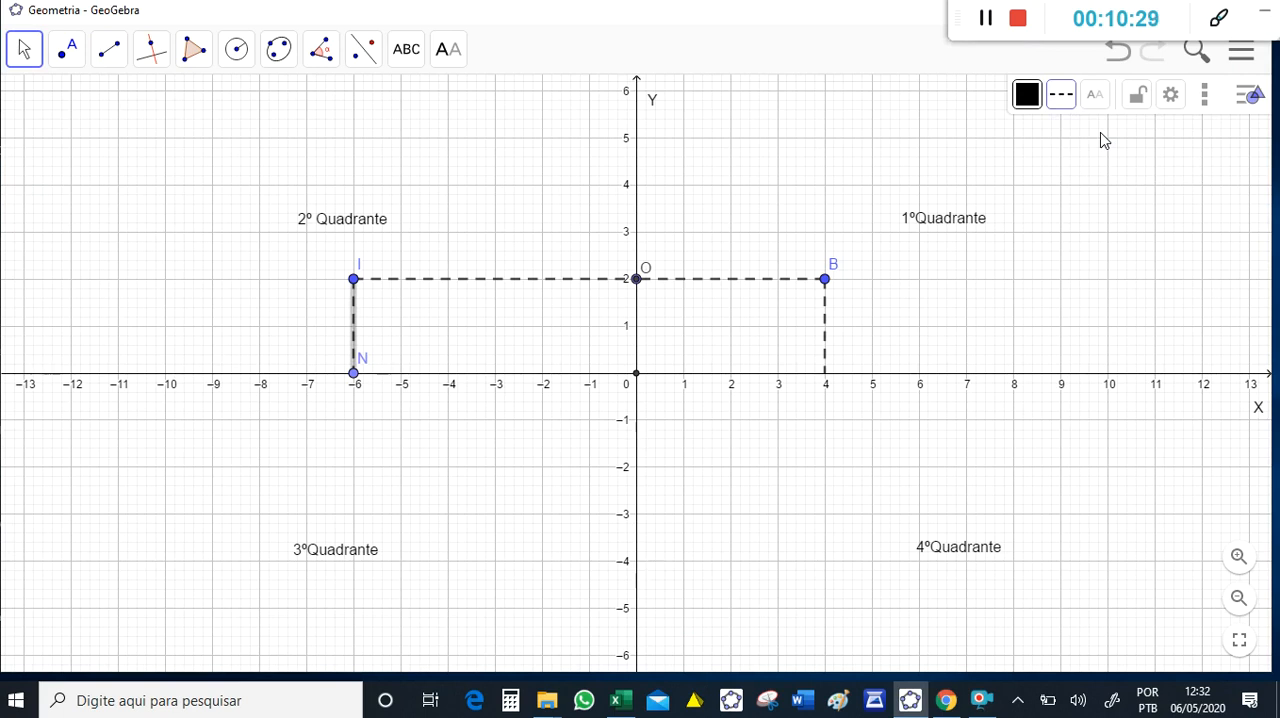
- Hide the projection endpoint at (-6, 0) together with its label, keeping the vertical dashed segment shown
left_click(448, 49)
left_click(509, 277)
left_click(354, 374)
left_click(448, 49)
left_click(514, 217)
left_click(353, 375)
left_click(24, 52)
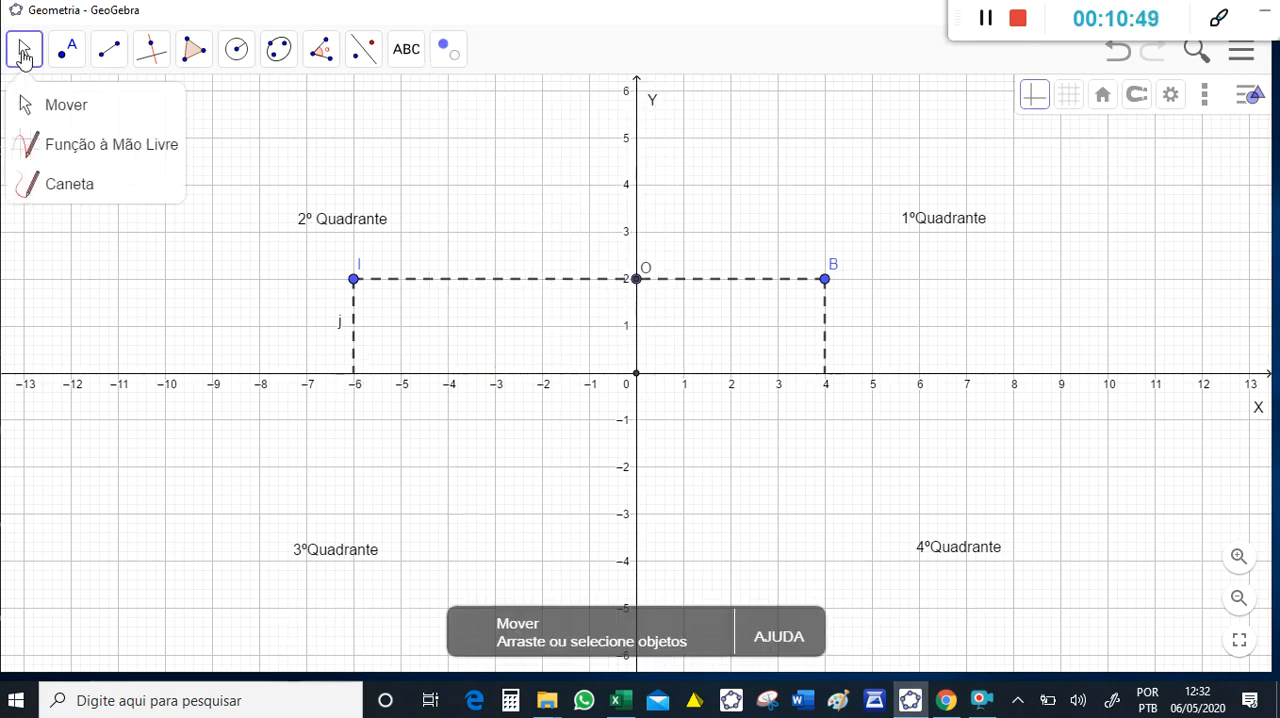
- Plot a point at (-4, -3) in the third quadrant and draw segments from it to (-4, 0) and (0, -3)
left_click(66, 50)
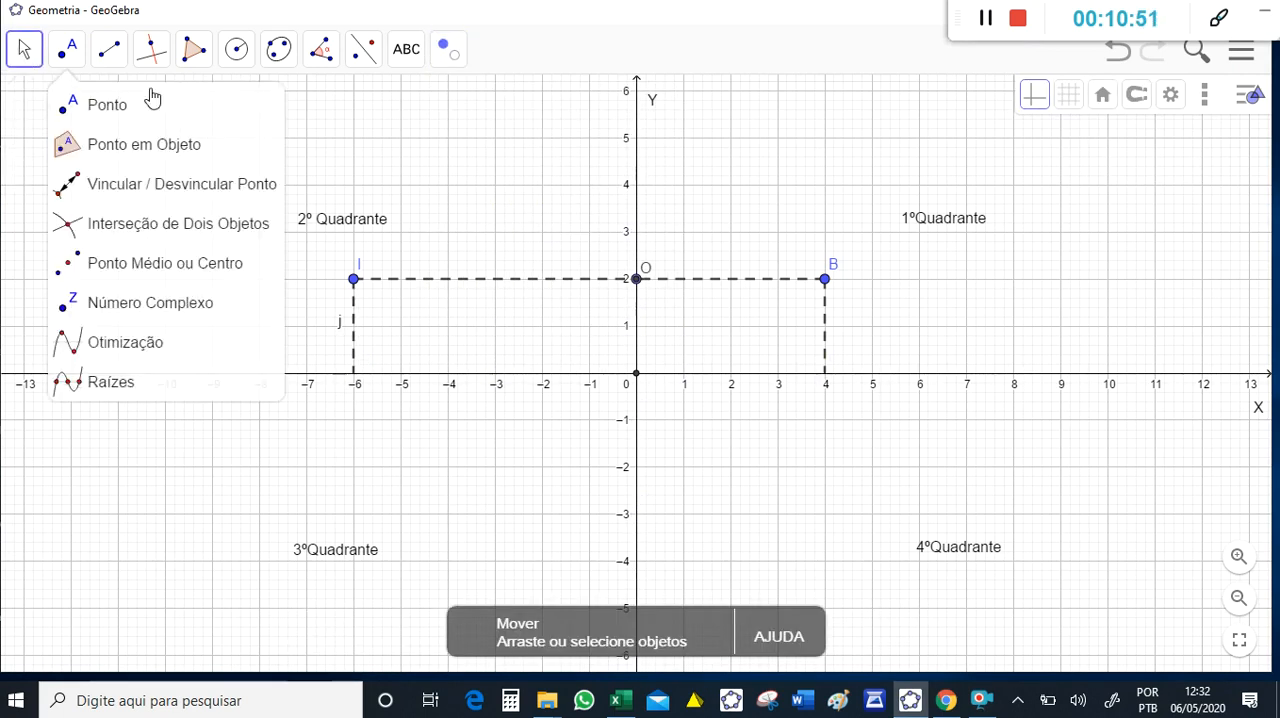
left_click(70, 52)
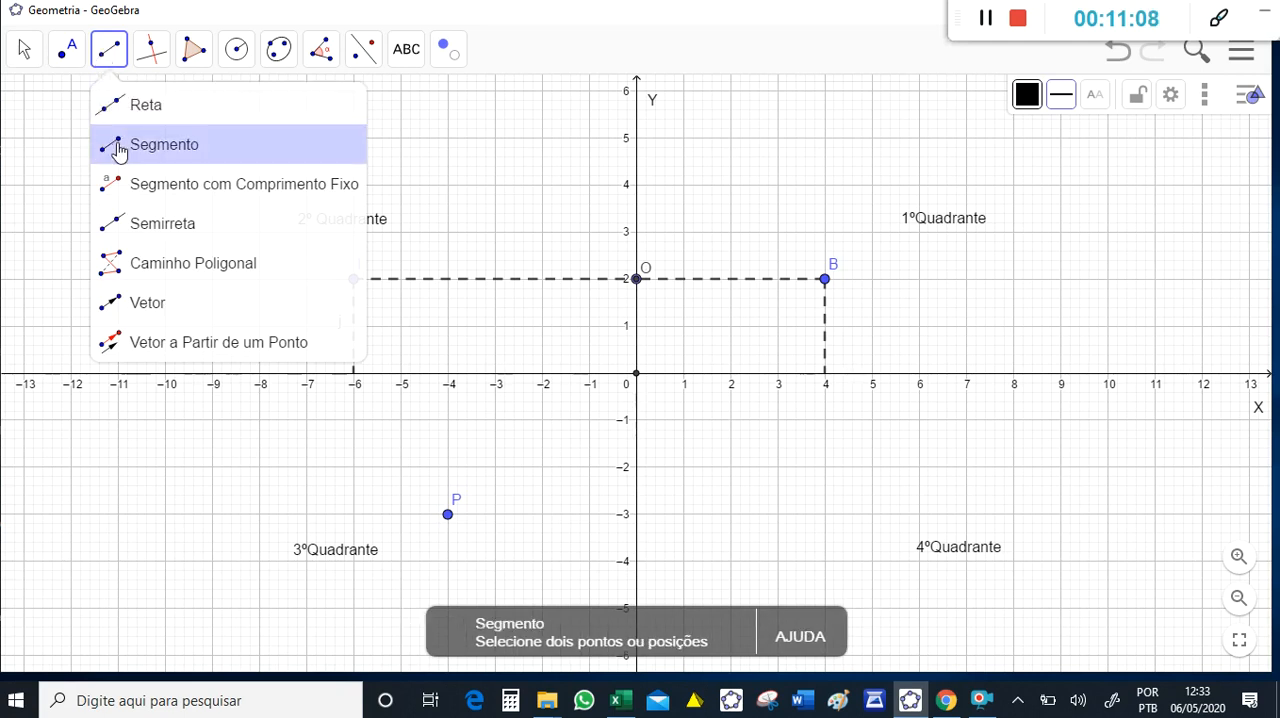
left_click(120, 146)
left_click(447, 373)
left_click(636, 514)
left_click(447, 514)
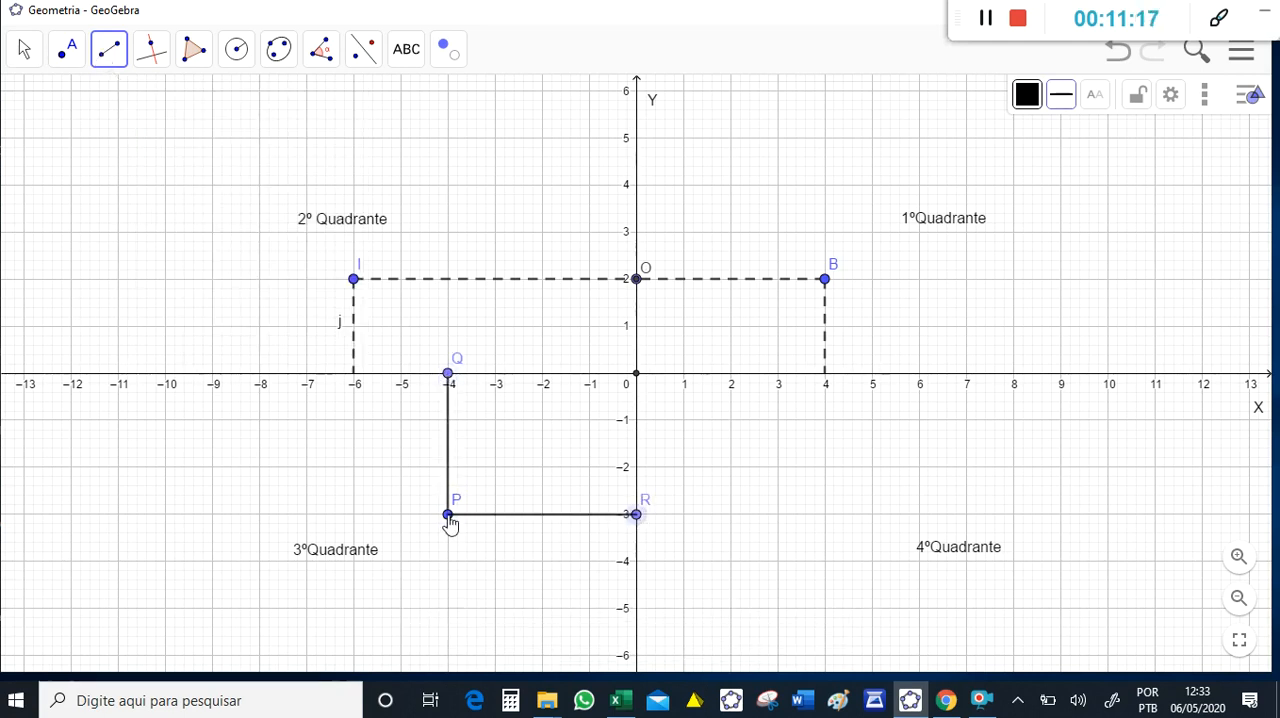
- Change both projection segments of the third-quadrant point to a dashed line style
left_click(24, 58)
left_click(446, 450)
left_click(1061, 94)
left_click(1100, 140)
left_click(556, 514)
left_click(1061, 94)
left_click(1112, 132)
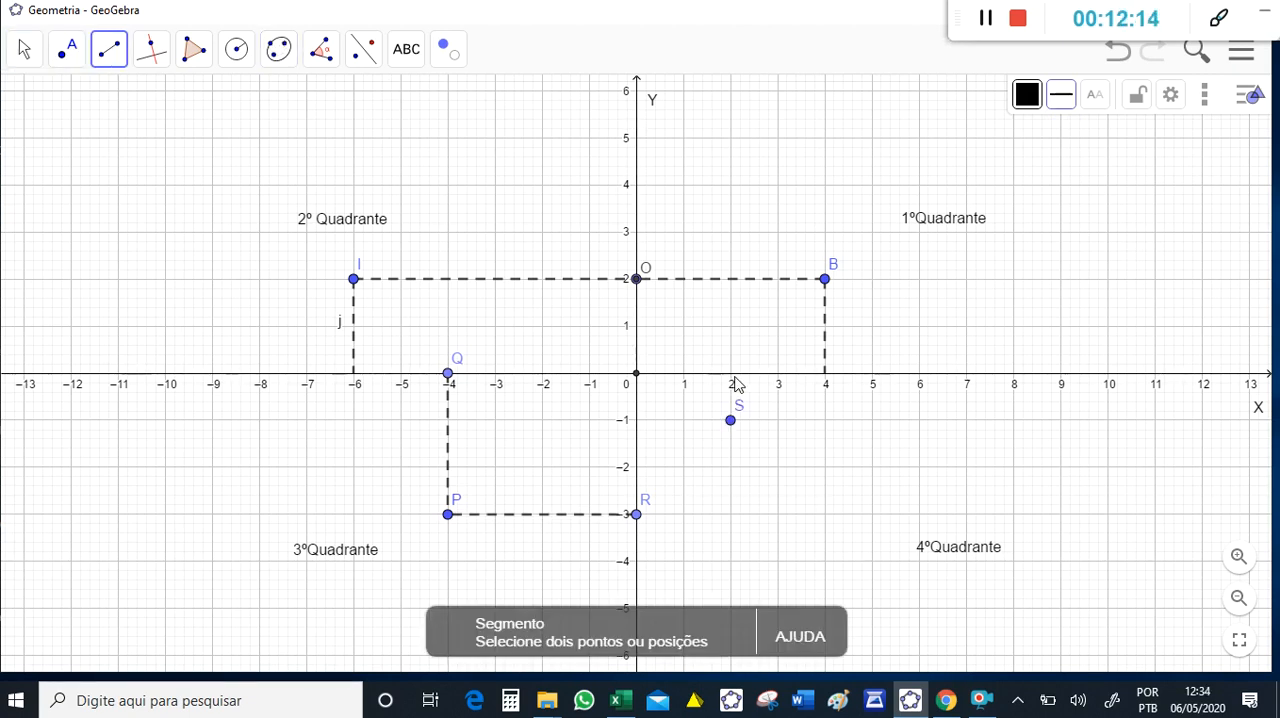
- Draw segments from the fourth-quadrant point (2, -1) to (2, 0) on the X axis and (0, -1) on the Y axis
left_click(730, 374)
left_click(731, 421)
left_click(636, 420)
left_click(731, 421)
- Change both projection segments of the fourth-quadrant point to a dashed line style
left_click(24, 49)
left_click(731, 405)
left_click(1061, 94)
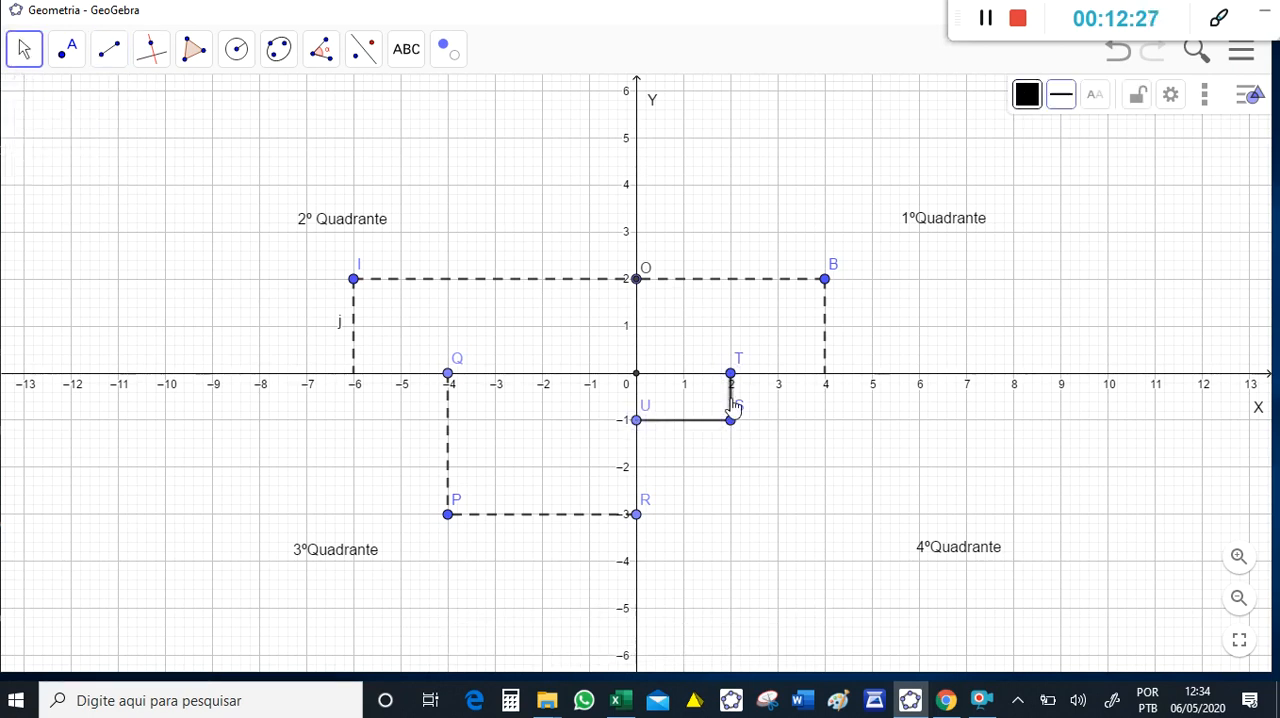
left_click(1103, 136)
left_click(691, 420)
left_click(1061, 94)
left_click(1103, 136)
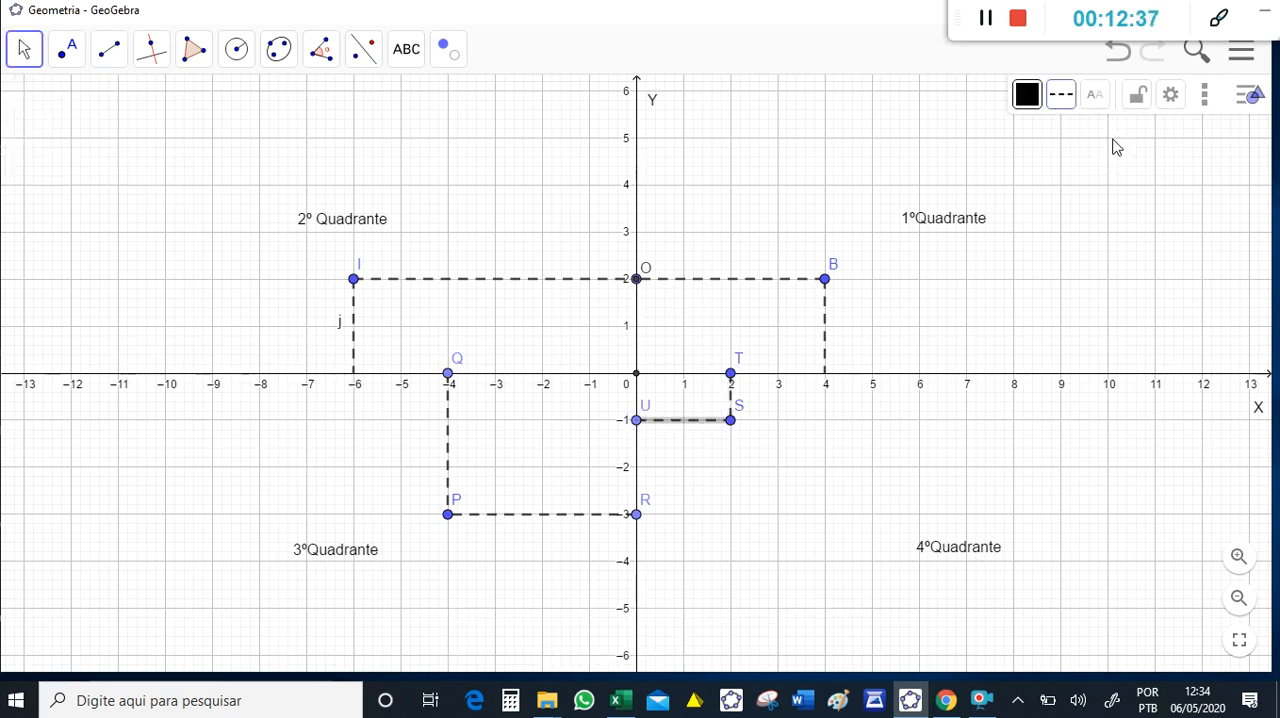
- Hide the projection endpoints on the axes at (0, -1), (-4, 0), (2, 0) and (0, -3)
left_click(448, 49)
left_click(586, 246)
left_click(637, 421)
left_click(448, 373)
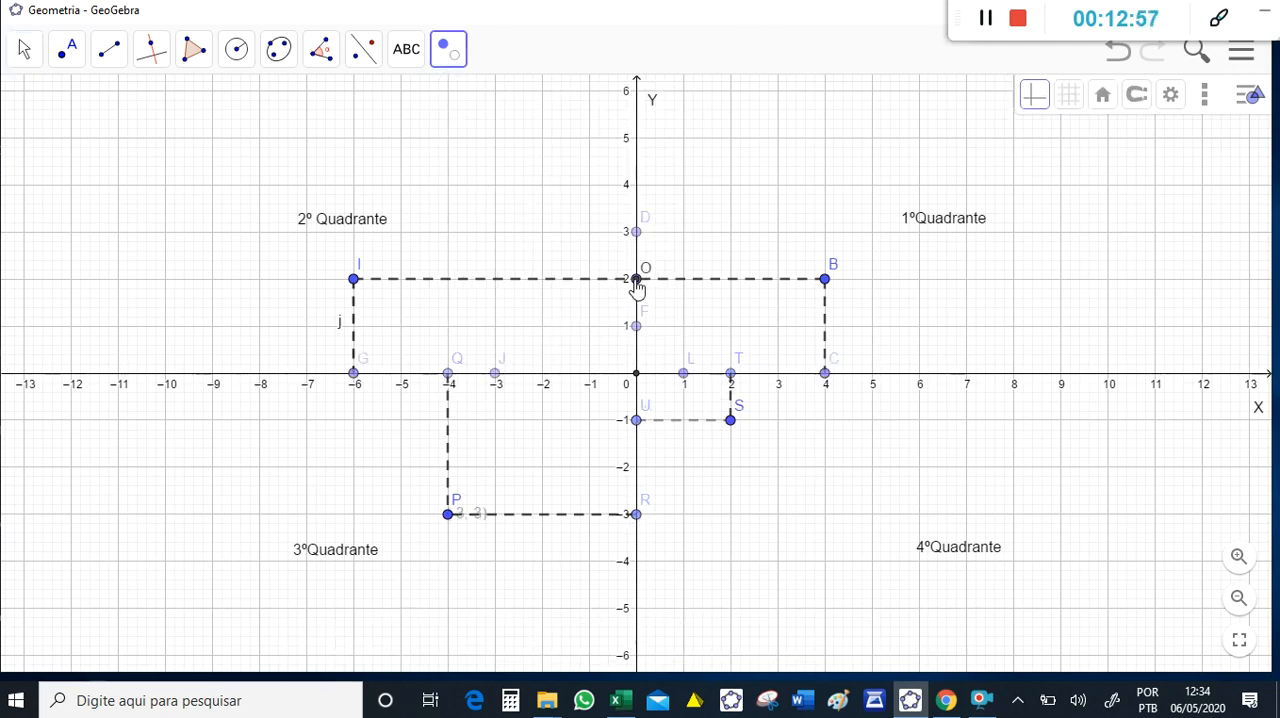
left_click(25, 50)
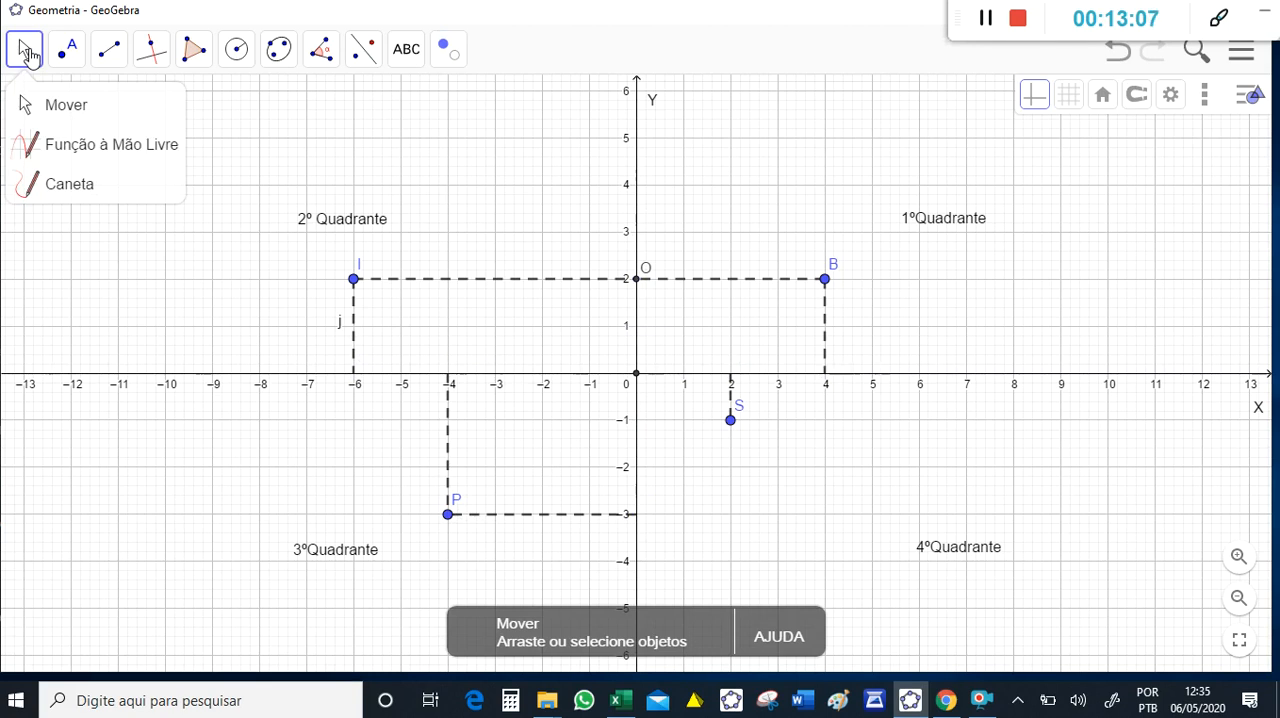
- Redraw the horizontal segment from (0, -1) to (2, -1) and give it a dashed line style
left_click(109, 49)
left_click(636, 420)
left_click(730, 420)
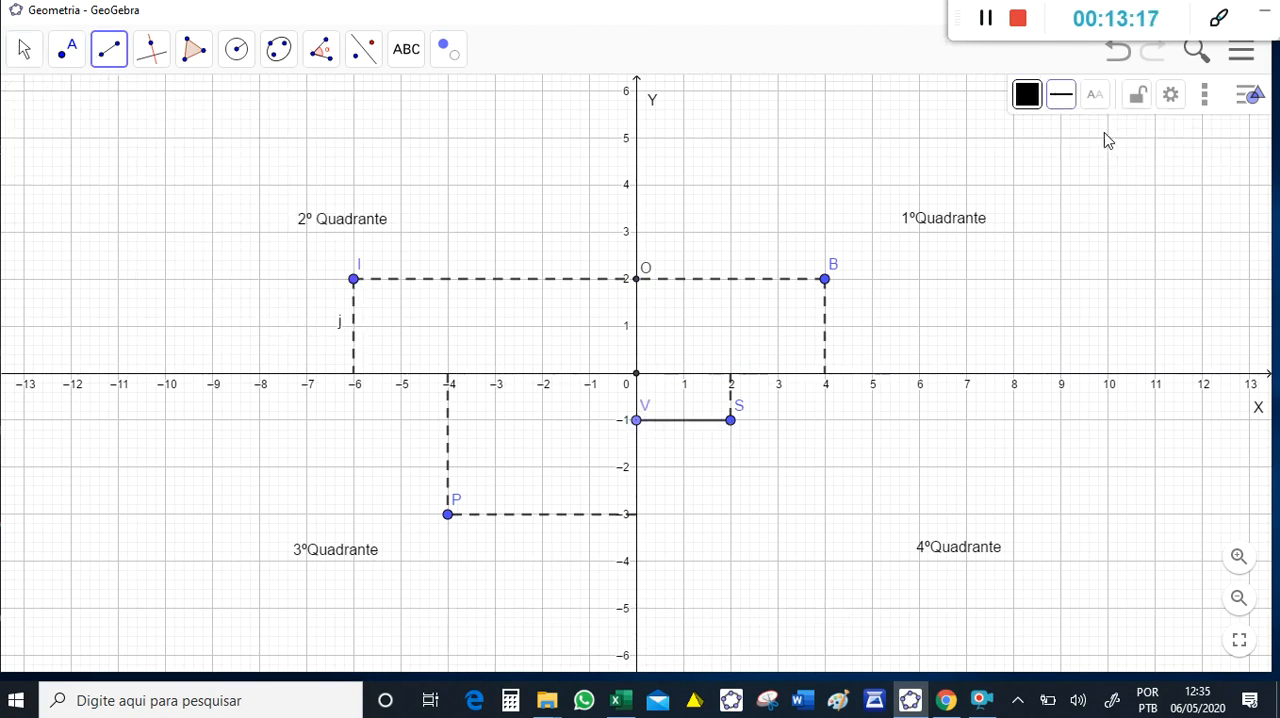
left_click(25, 50)
left_click(686, 420)
left_click(1061, 94)
left_click(1100, 132)
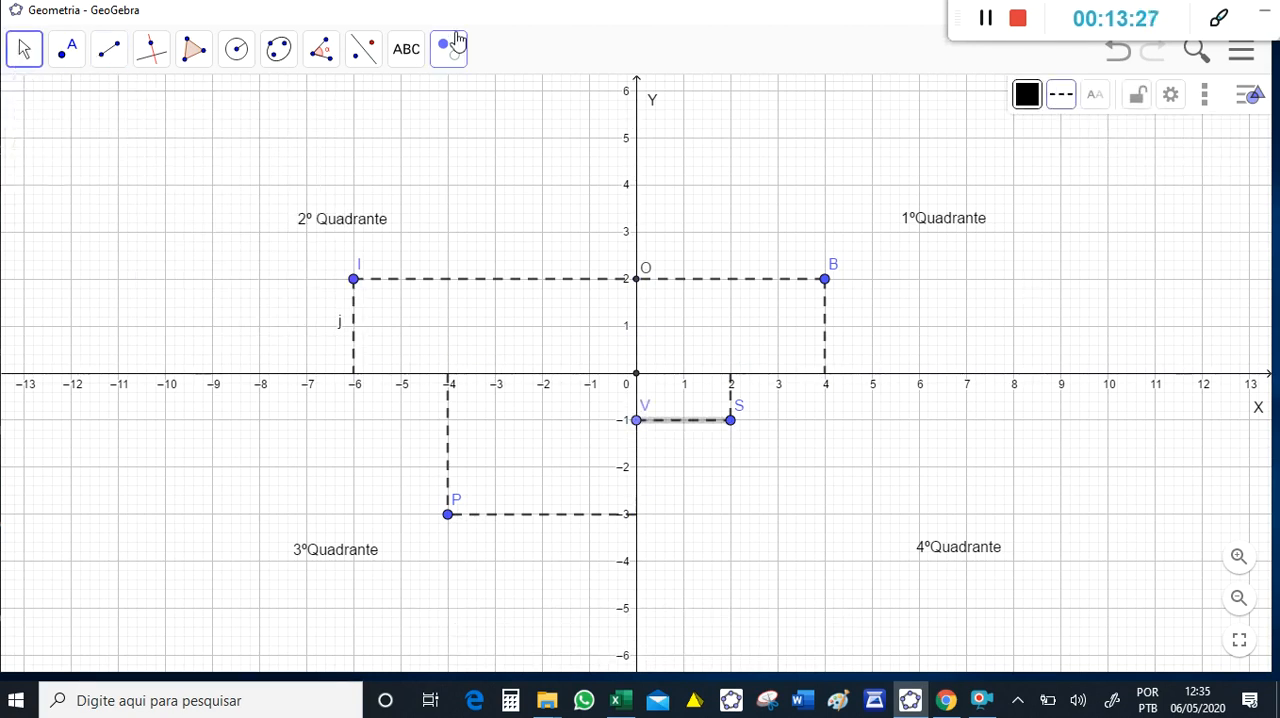
- Remove the auxiliary point at (0, -1) with its segment, and draw a new dashed segment from (2, -1) to (0, -1)
left_click(447, 50)
left_click(25, 50)
left_click(109, 50)
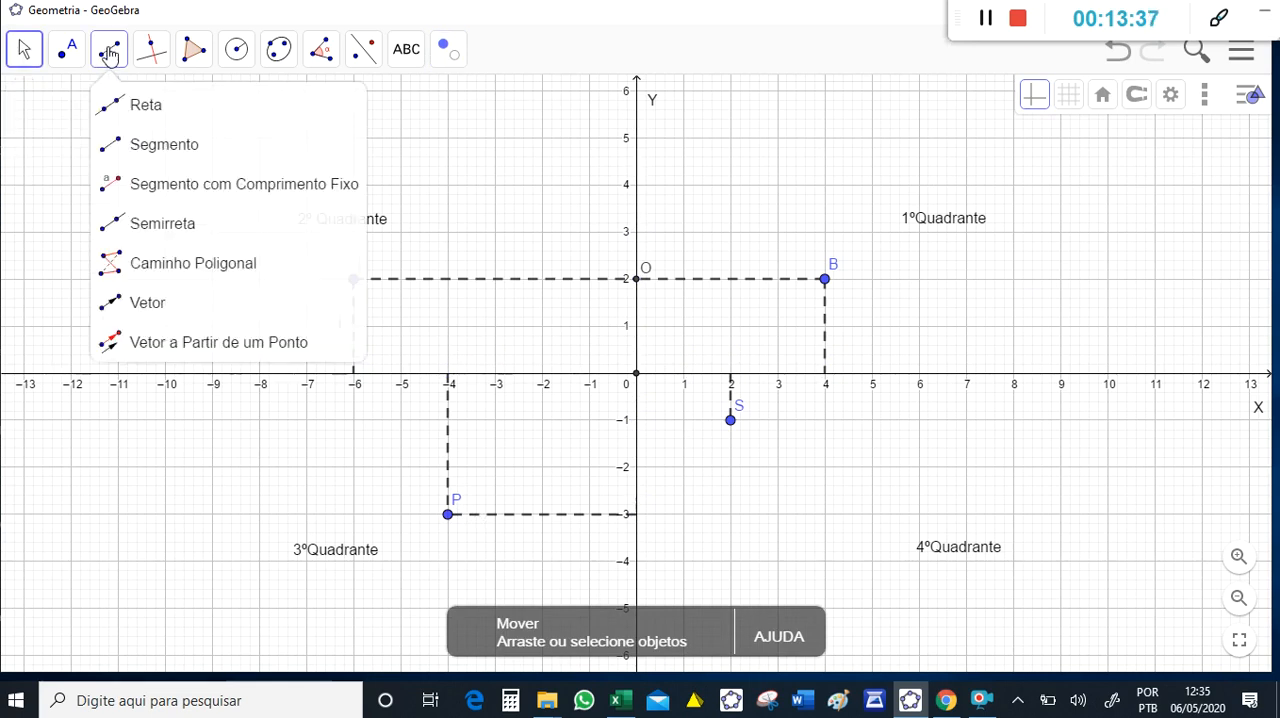
left_click(164, 144)
left_click(730, 420)
left_click(636, 420)
key("Escape")
left_click(712, 420)
left_click(1061, 94)
left_click(1100, 132)
key("Escape")
- Add the coordinate texts (4,2) beside the first-quadrant point and (-6,2) beside the second-quadrant point
left_click(406, 50)
left_click(427, 146)
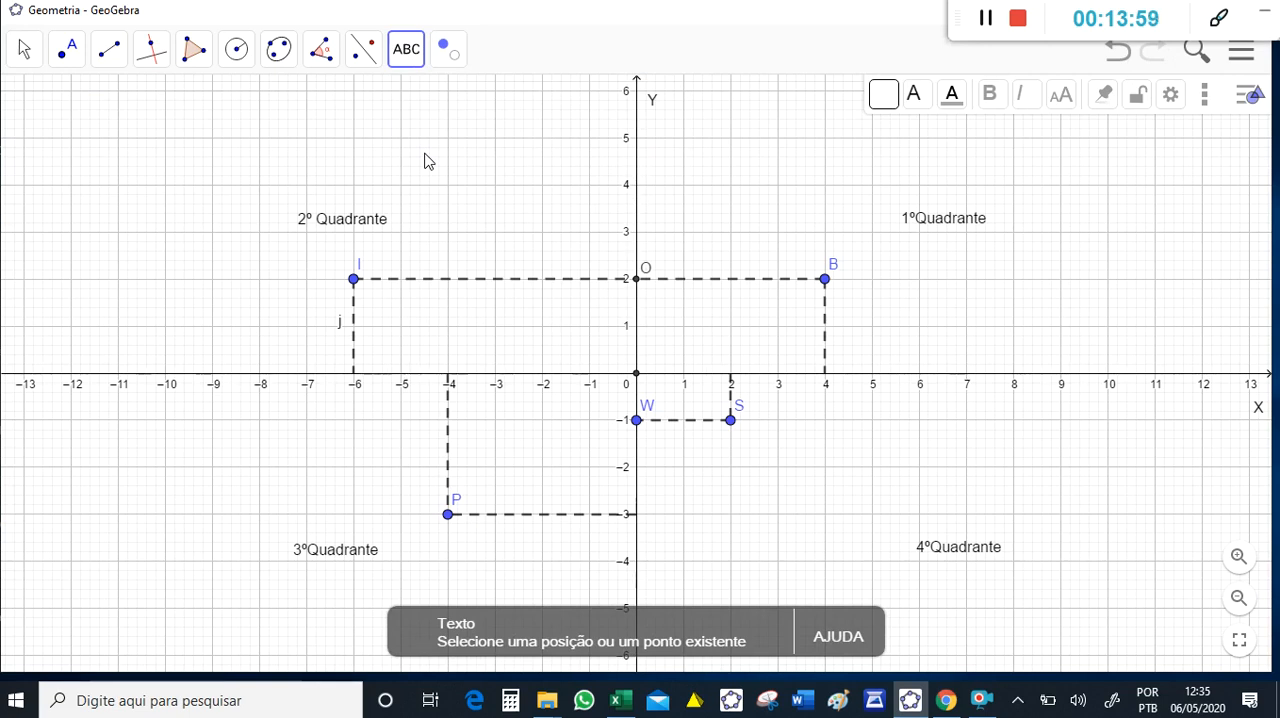
left_click(843, 270)
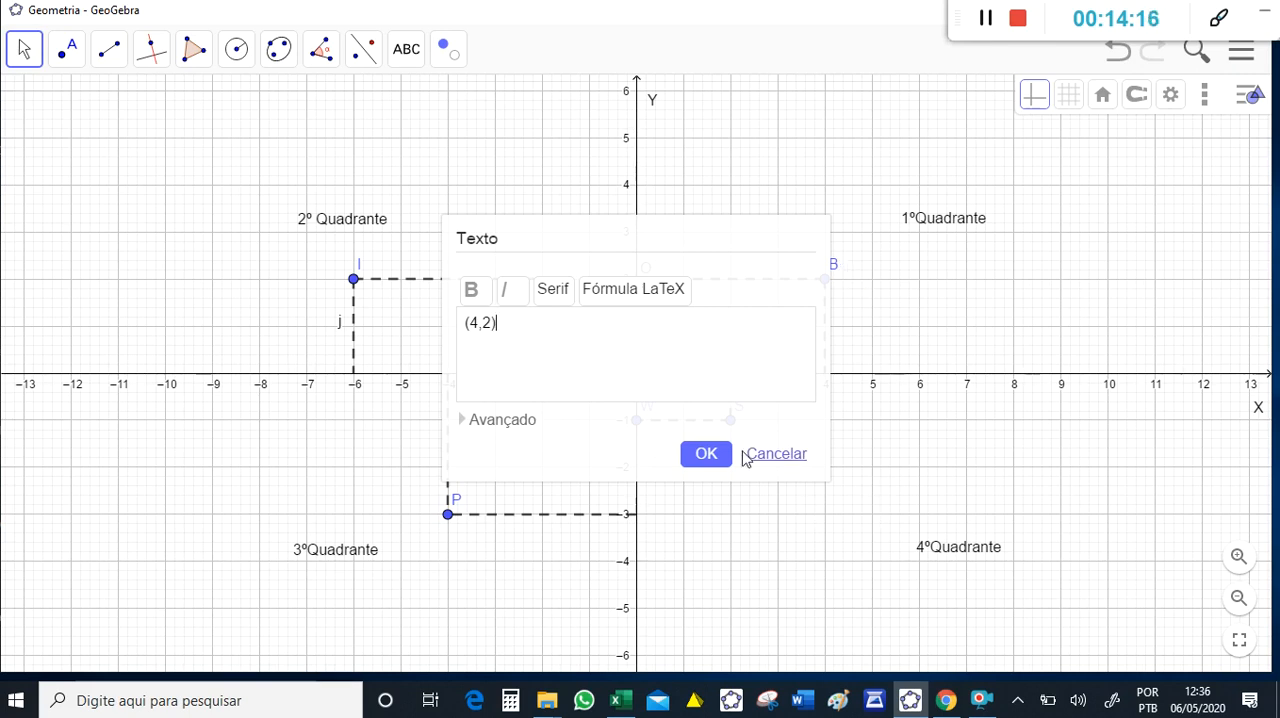
left_click(718, 456)
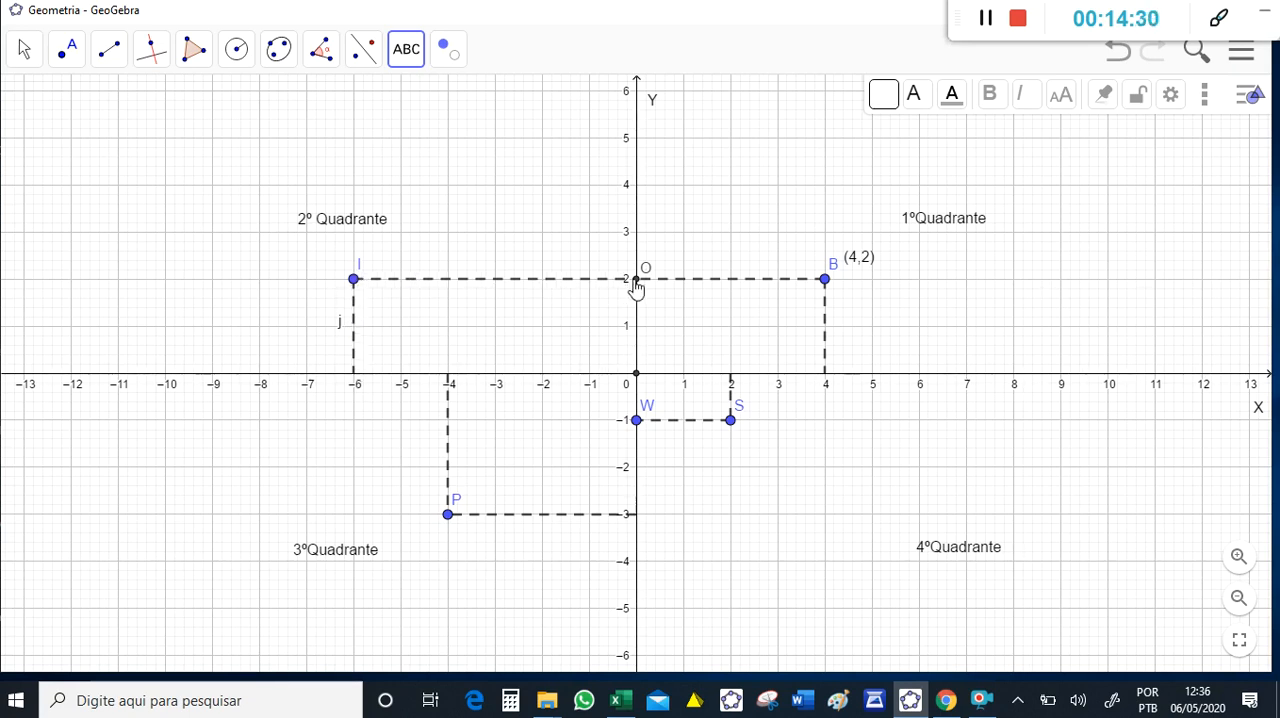
left_click(365, 270)
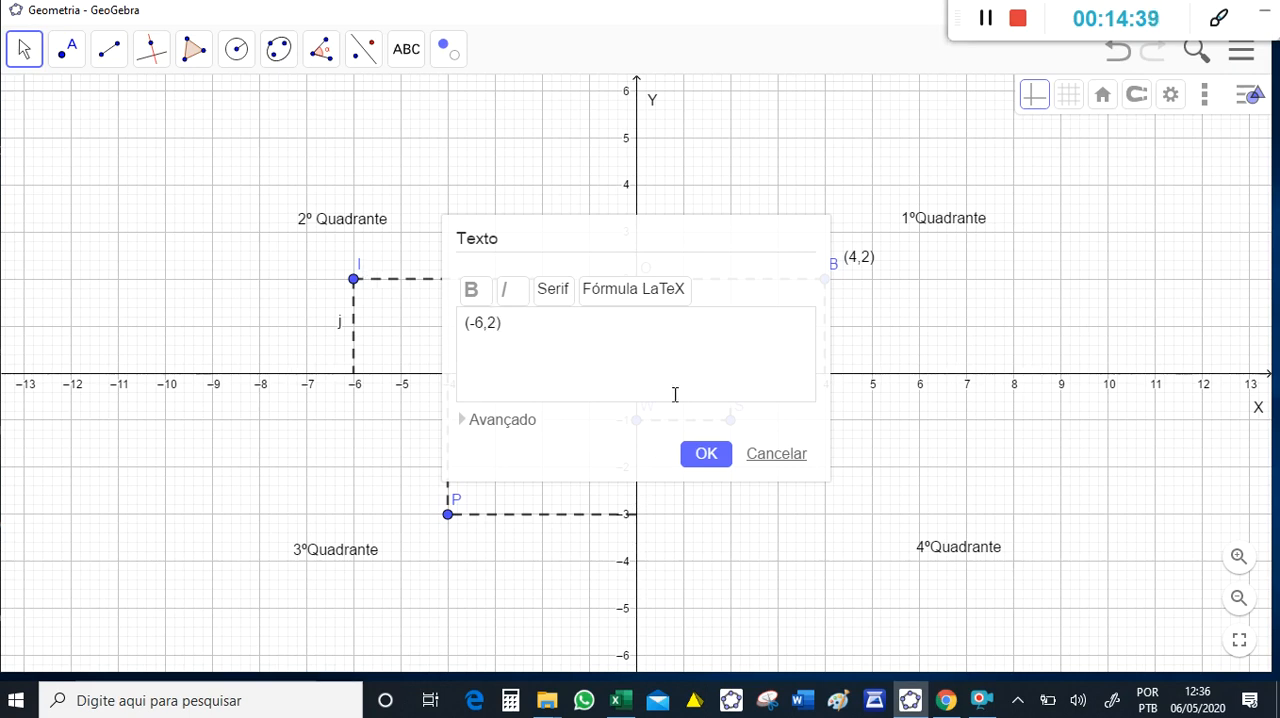
left_click(721, 464)
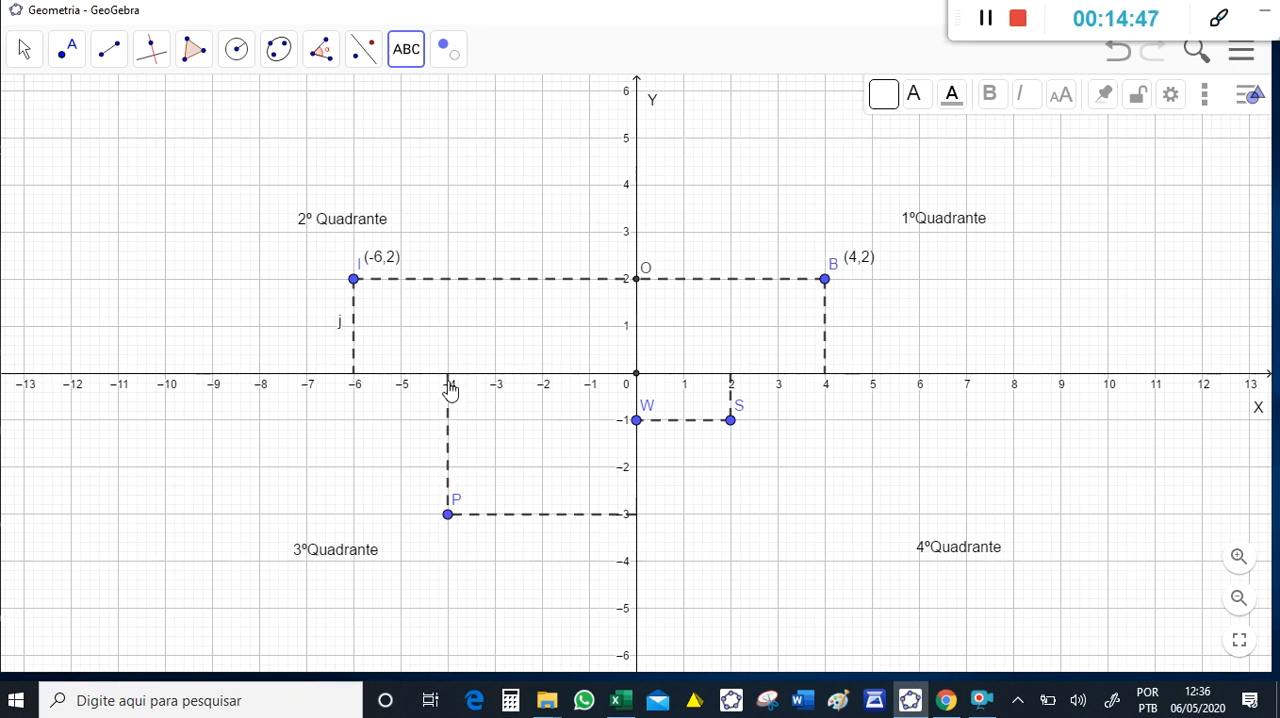
- Add the coordinate text (-4,-3) beside point P in the third quadrant
left_click(465, 497)
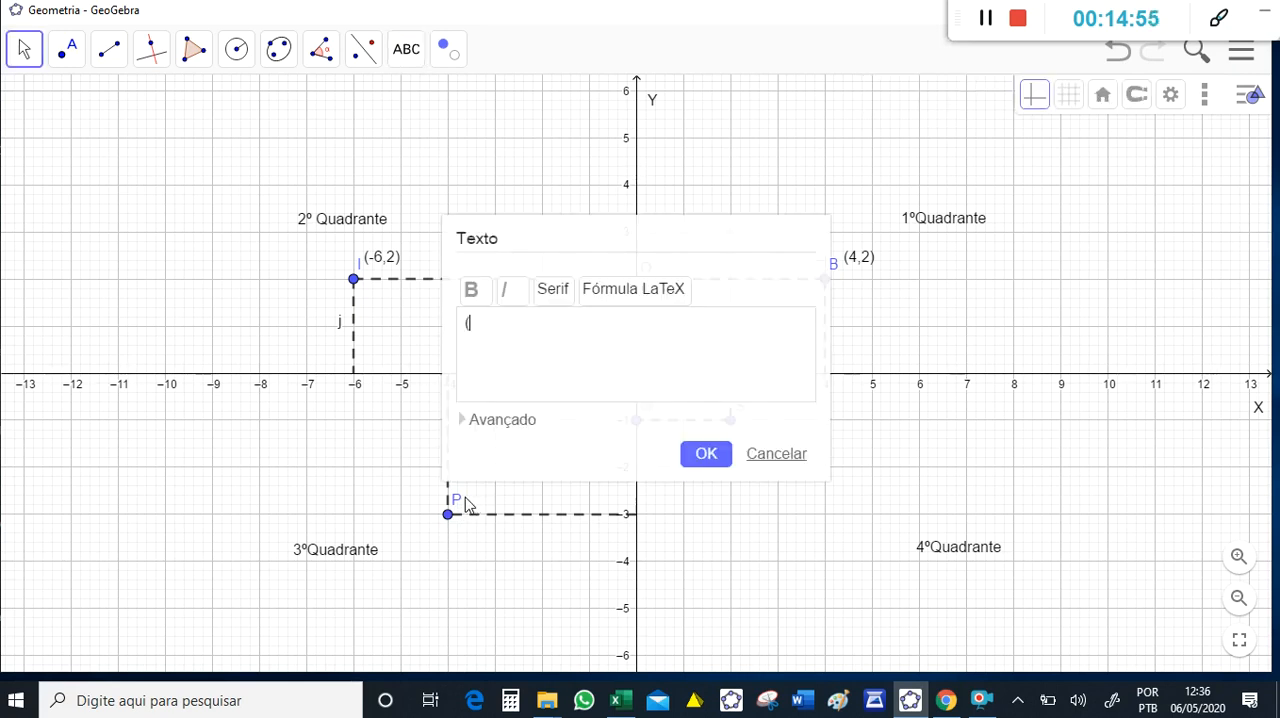
type("(-4,-3")
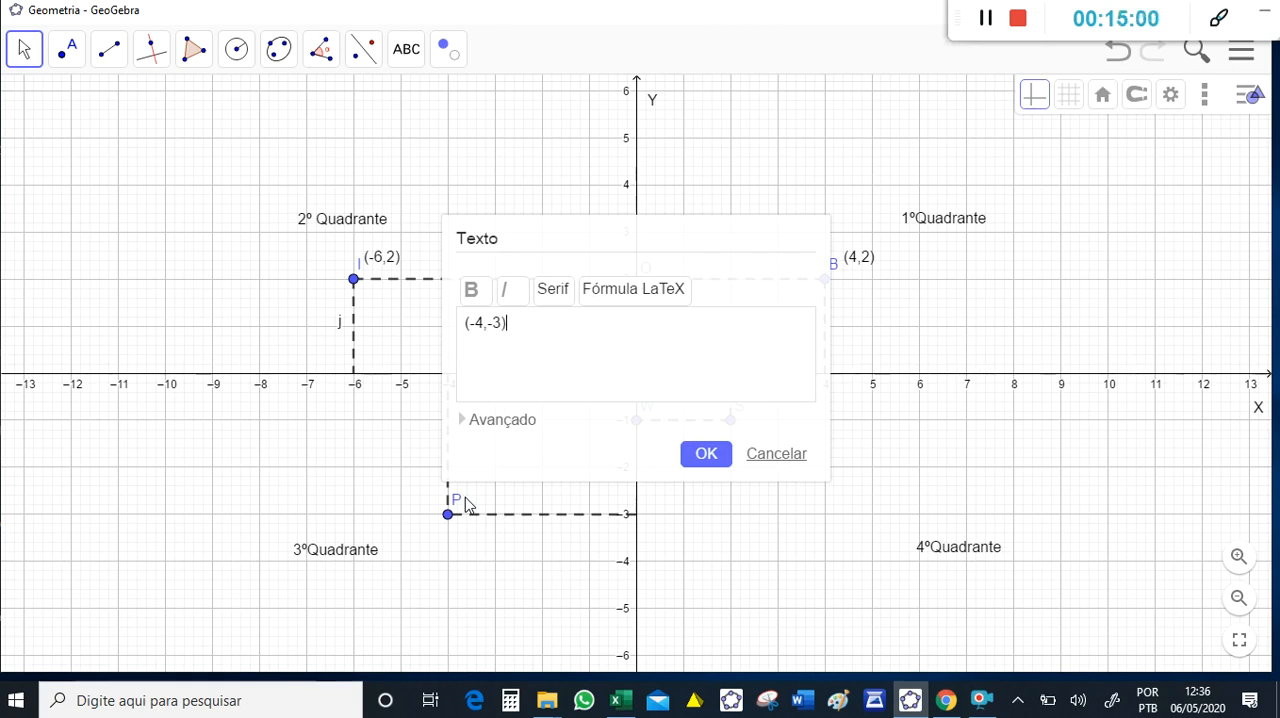
left_click(716, 458)
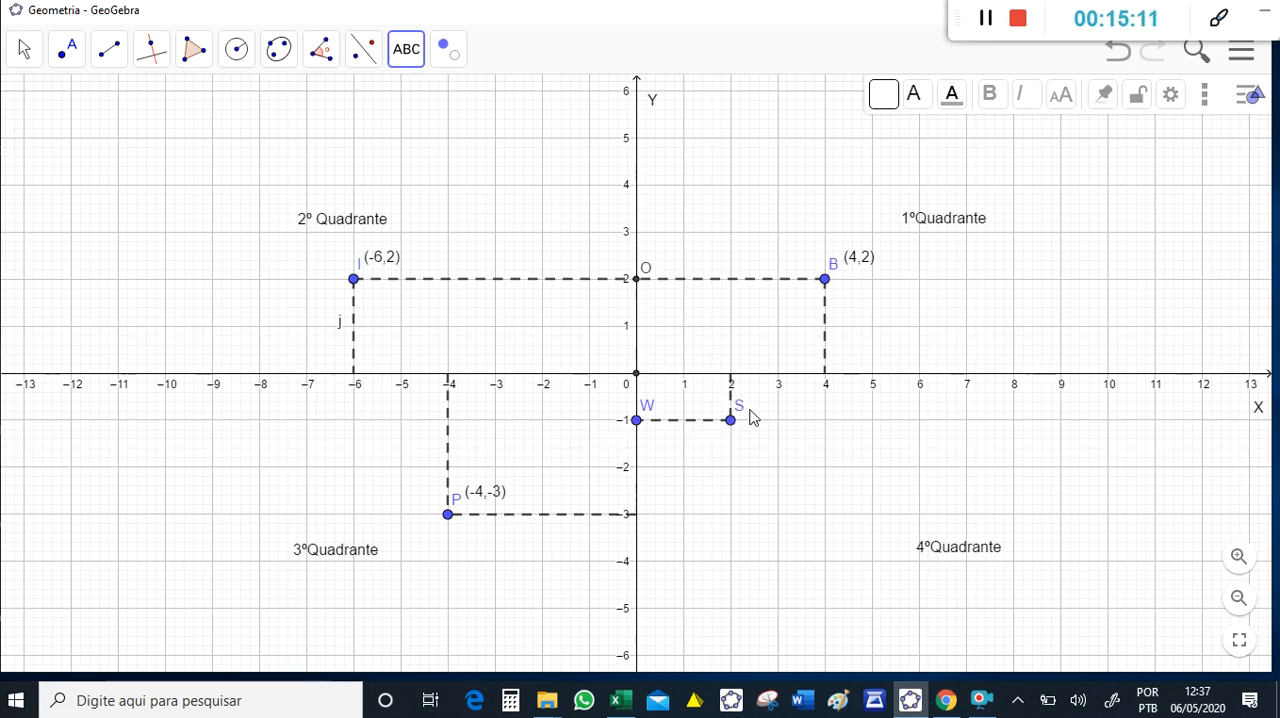
- Add the coordinate text (2,-1) beside point S in the fourth quadrant
left_click(752, 416)
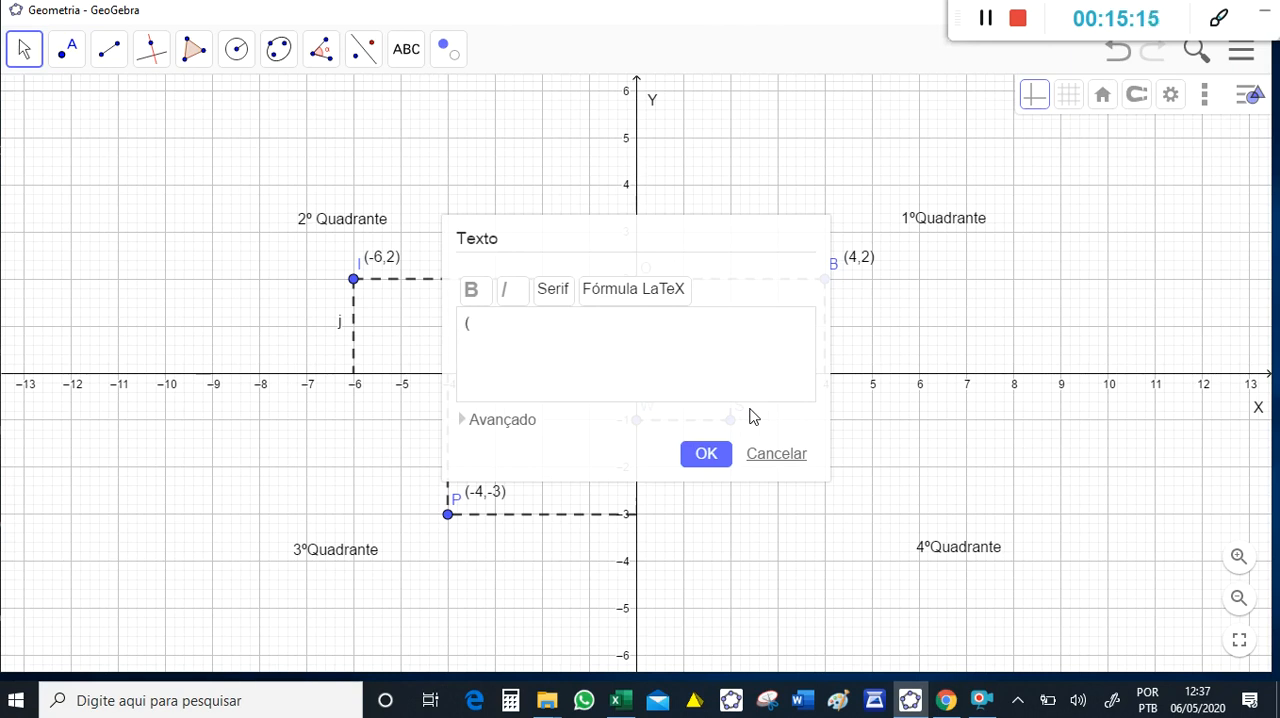
type("(2,-1)")
left_click(708, 460)
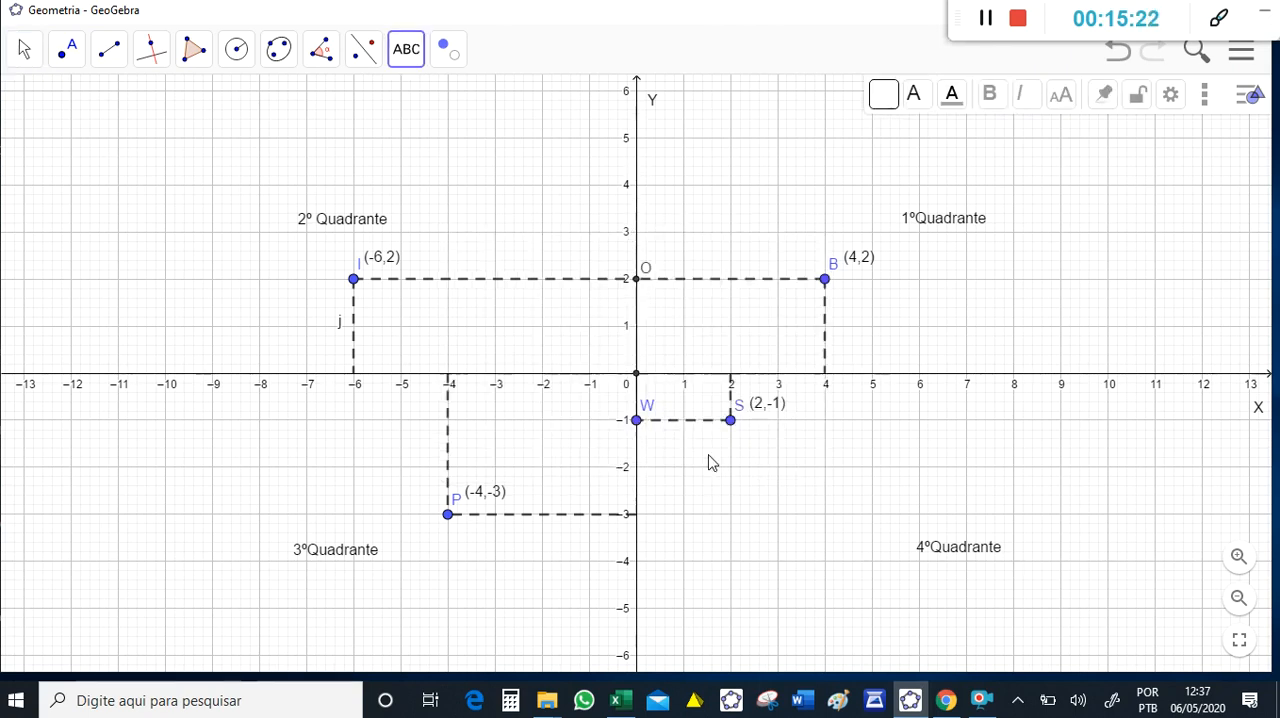
- Move the coordinate texts (2,-1), (4,2) and (-6,2) slightly down to align them with their point labels
left_click(24, 52)
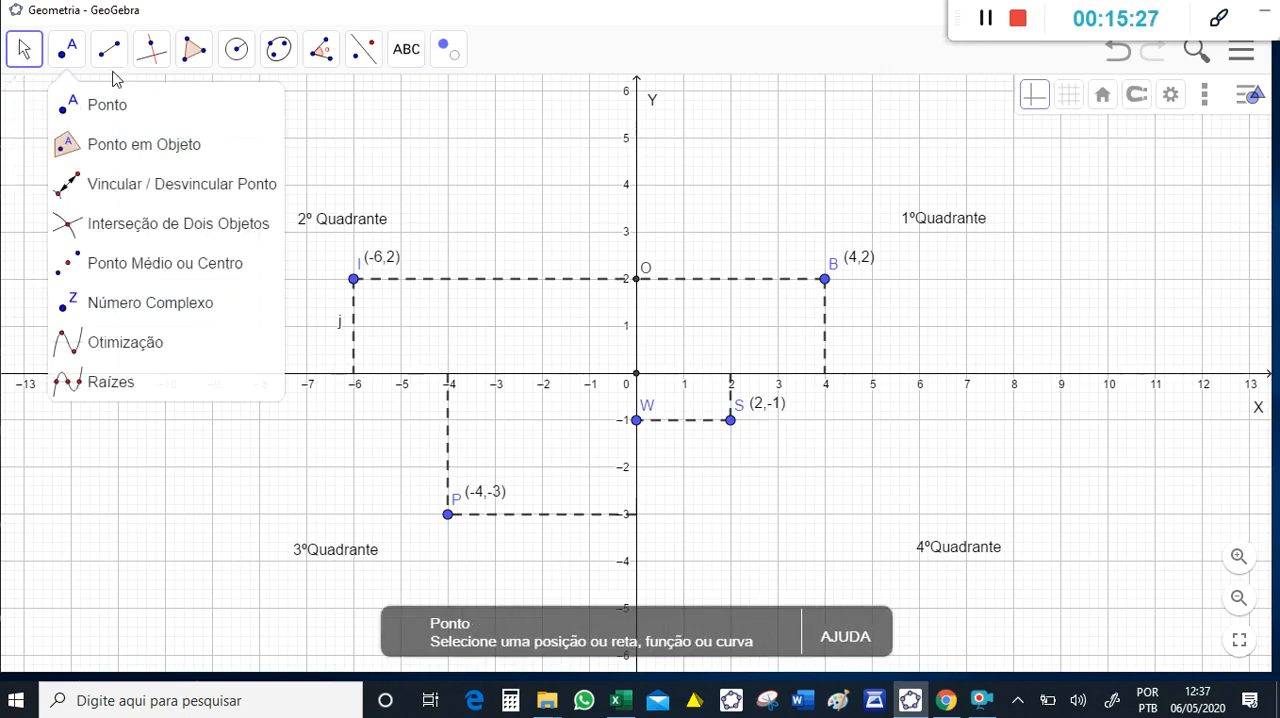
left_click(768, 414)
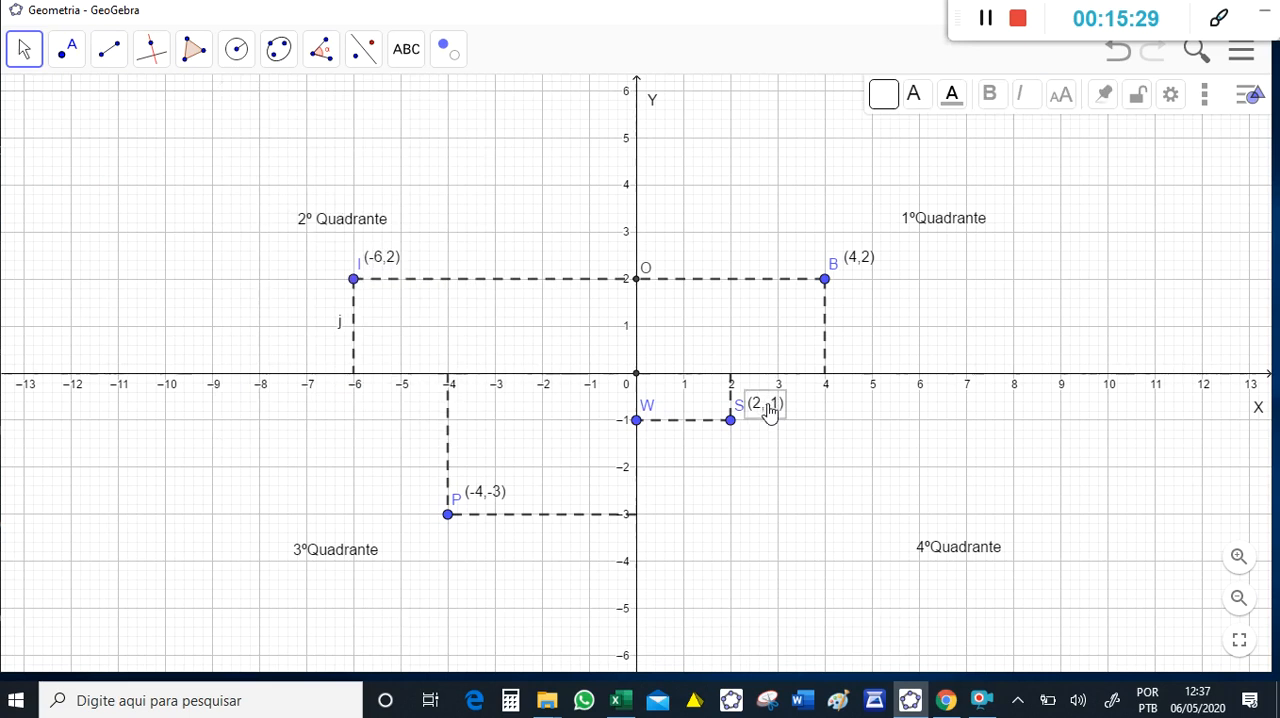
left_click_drag(766, 418, 771, 423)
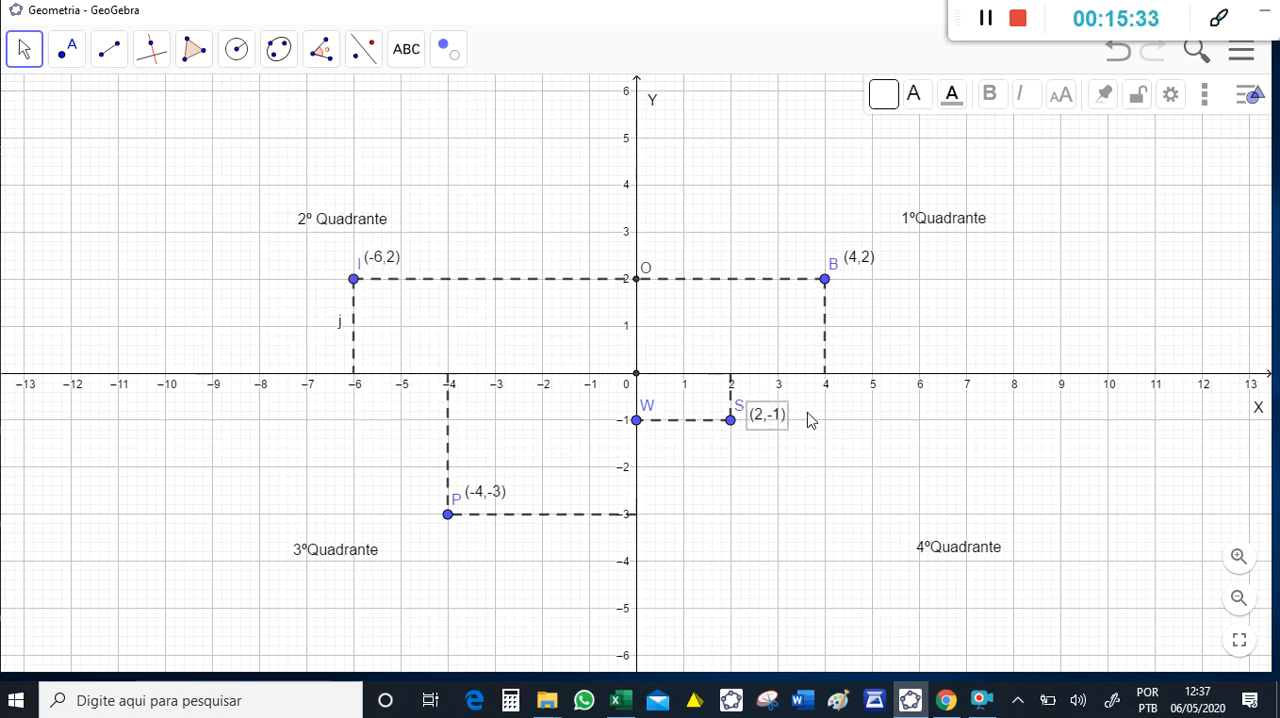
left_click(806, 417)
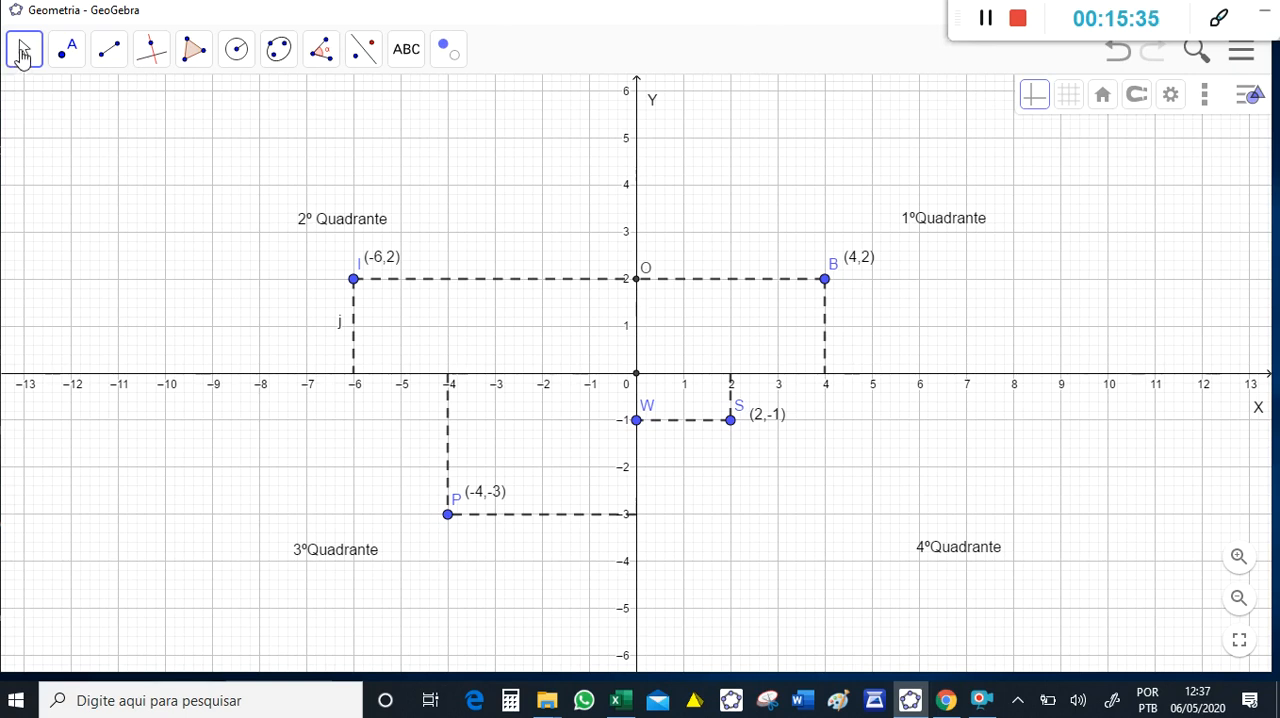
left_click(864, 266)
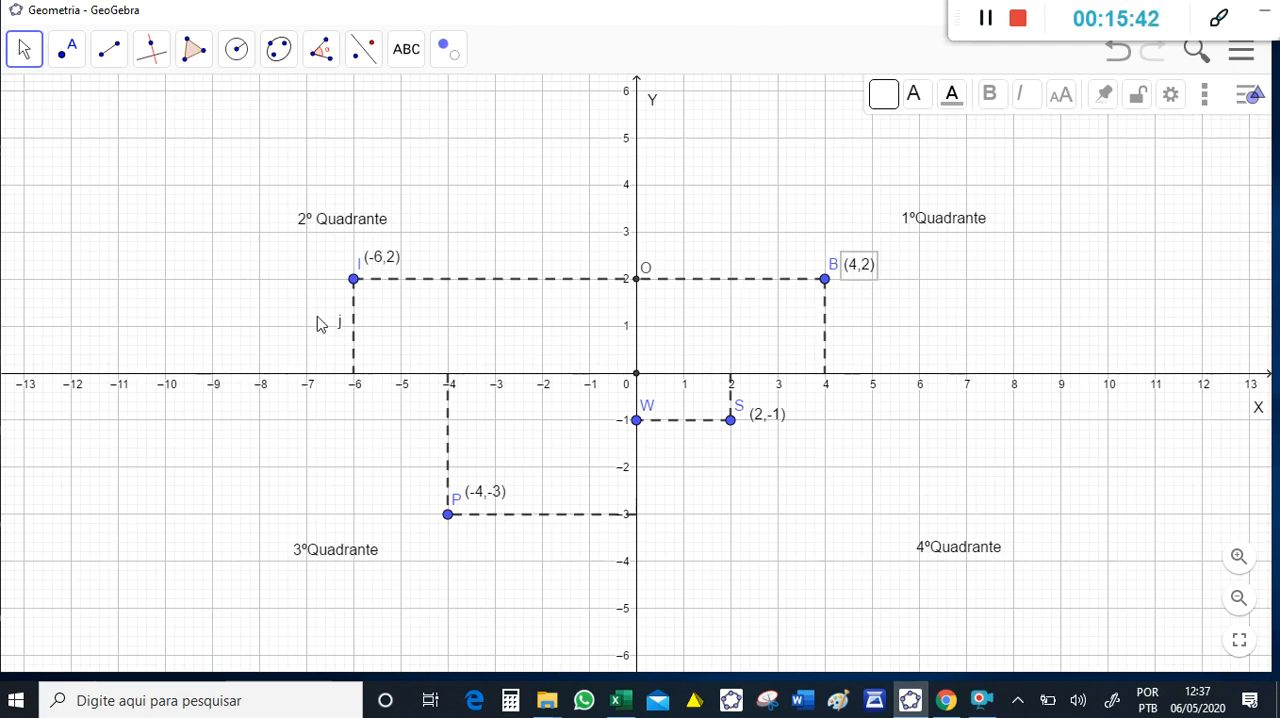
left_click(390, 262)
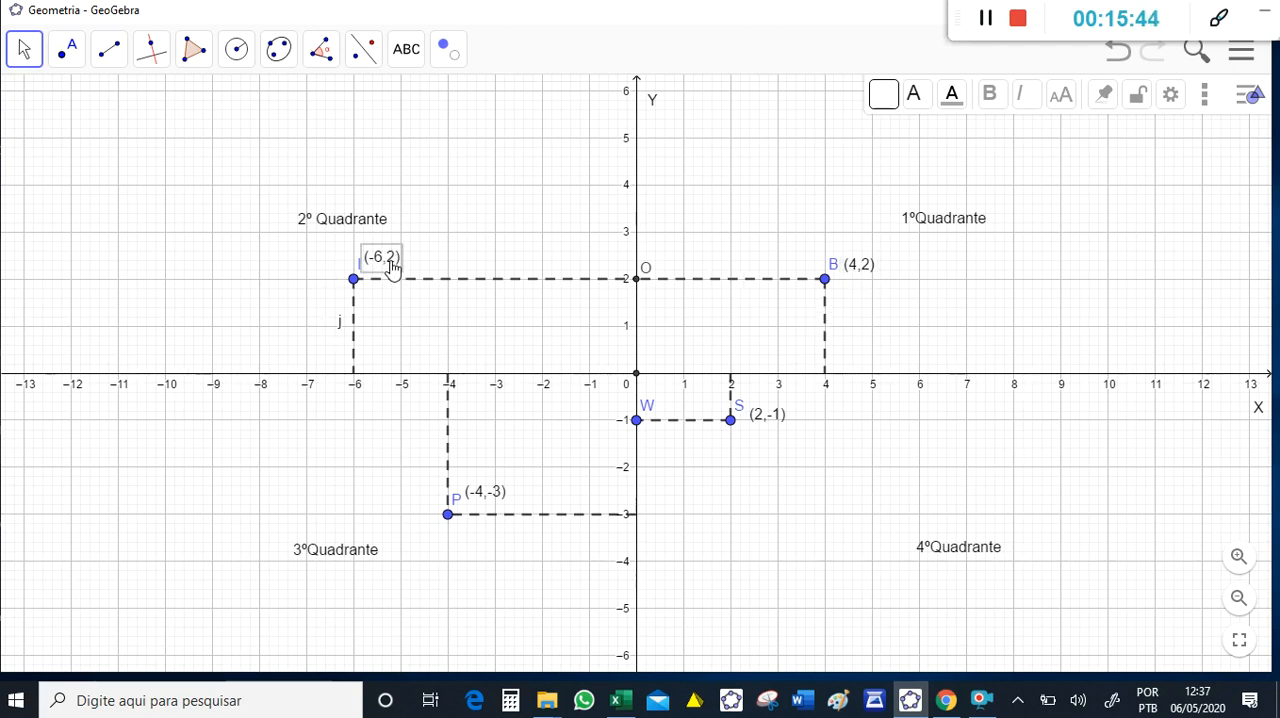
left_click_drag(393, 270, 394, 274)
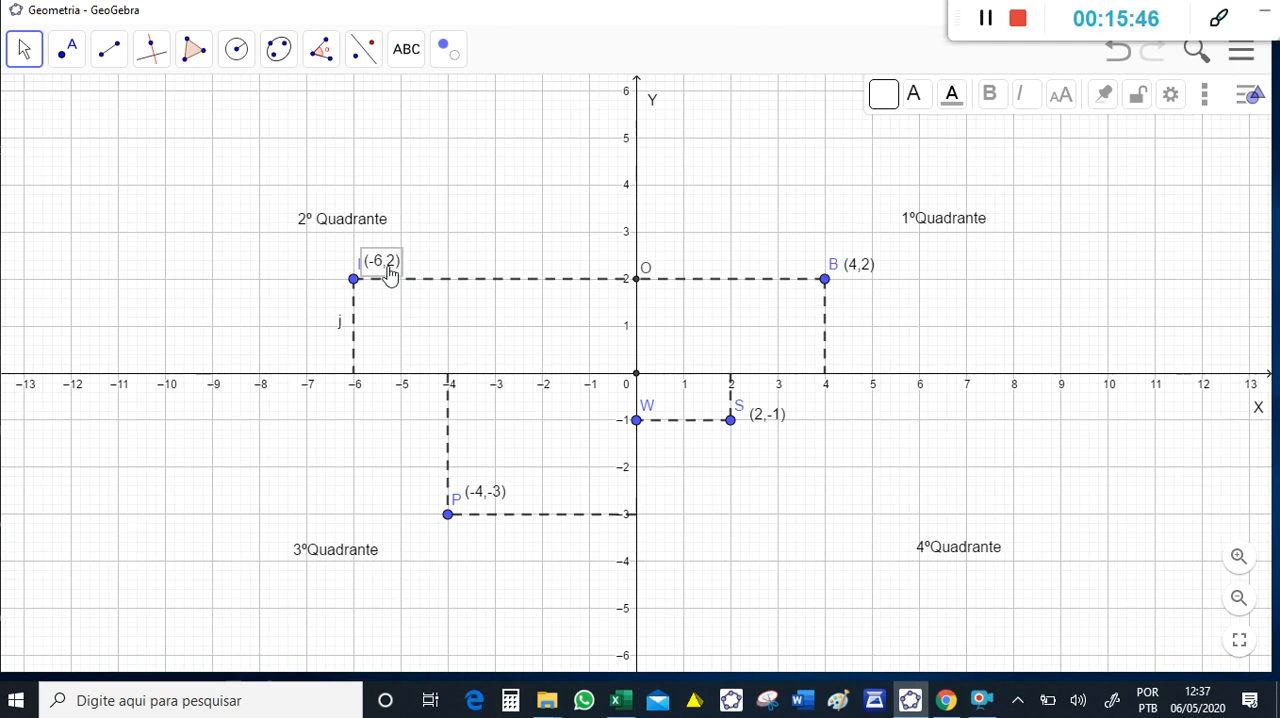
mouse_move(449, 518)
left_mouse_down()
mouse_move(446, 590)
mouse_move(450, 521)
left_mouse_up()
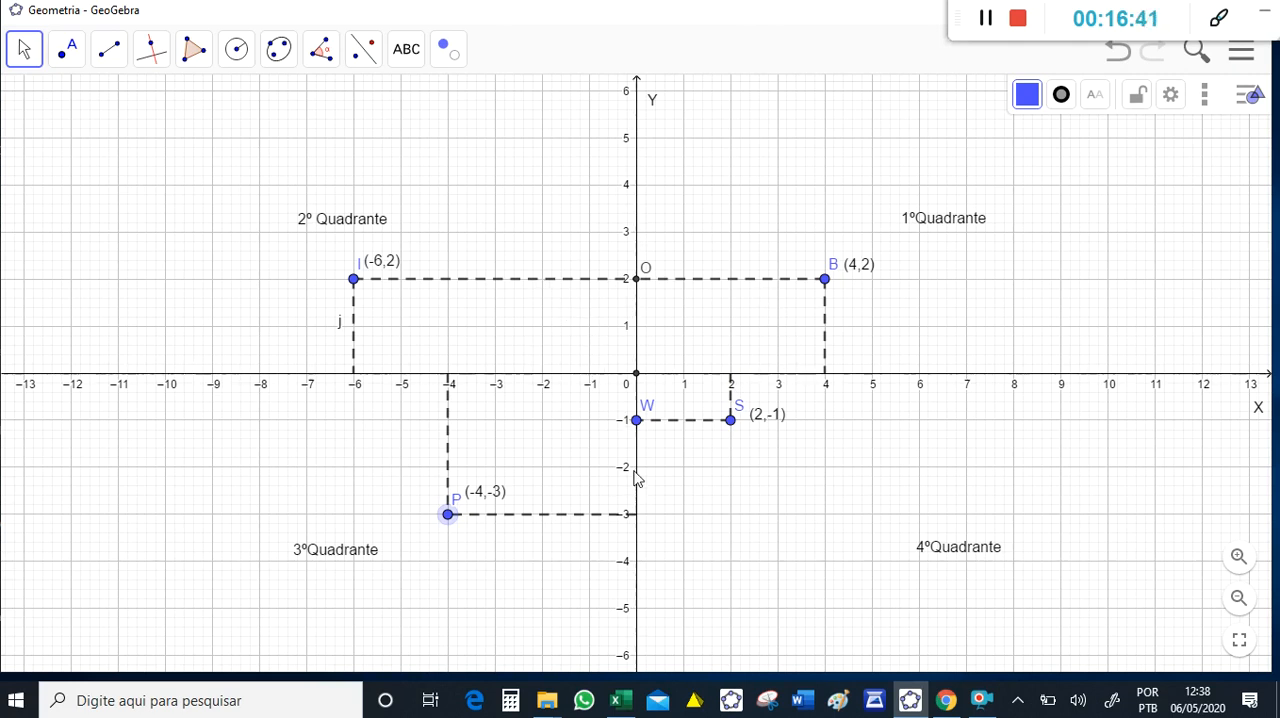
left_click(711, 337)
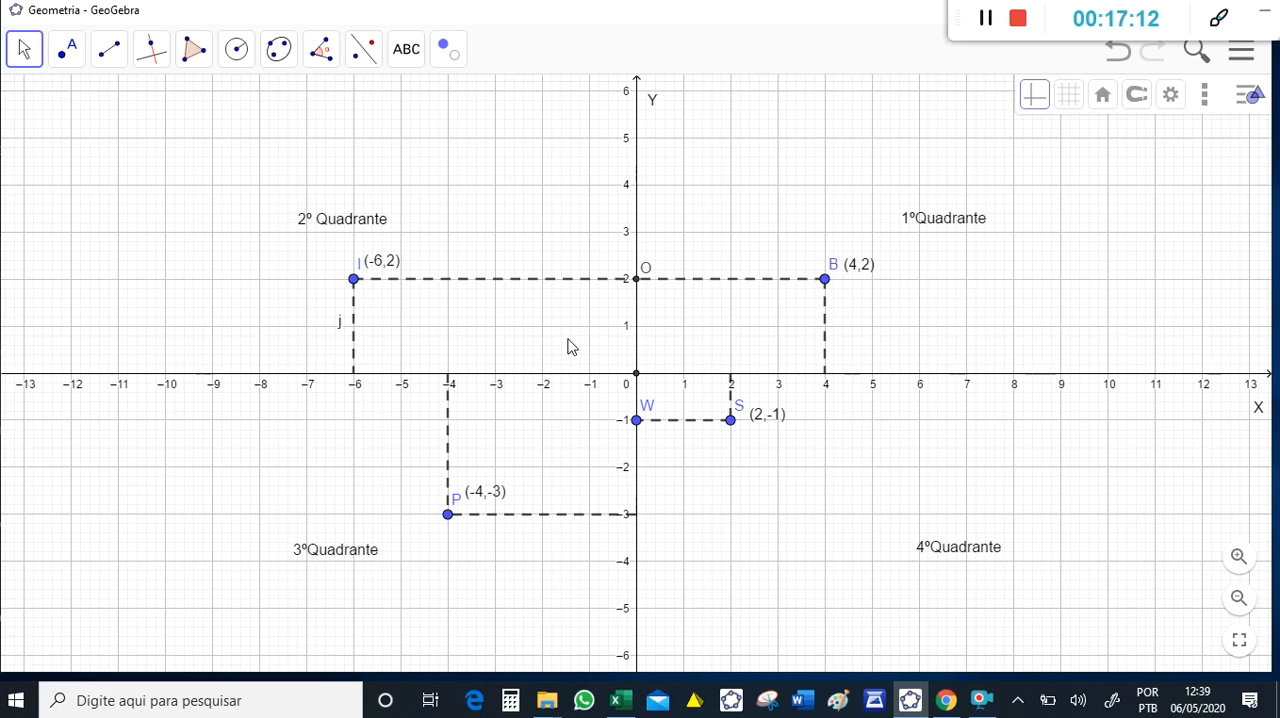
- Draw a line through the origin and (1, 1), and place points on it at (2, 2), (3, 3), (4, 4), (5, 5) and (6, 6)
left_click(152, 52)
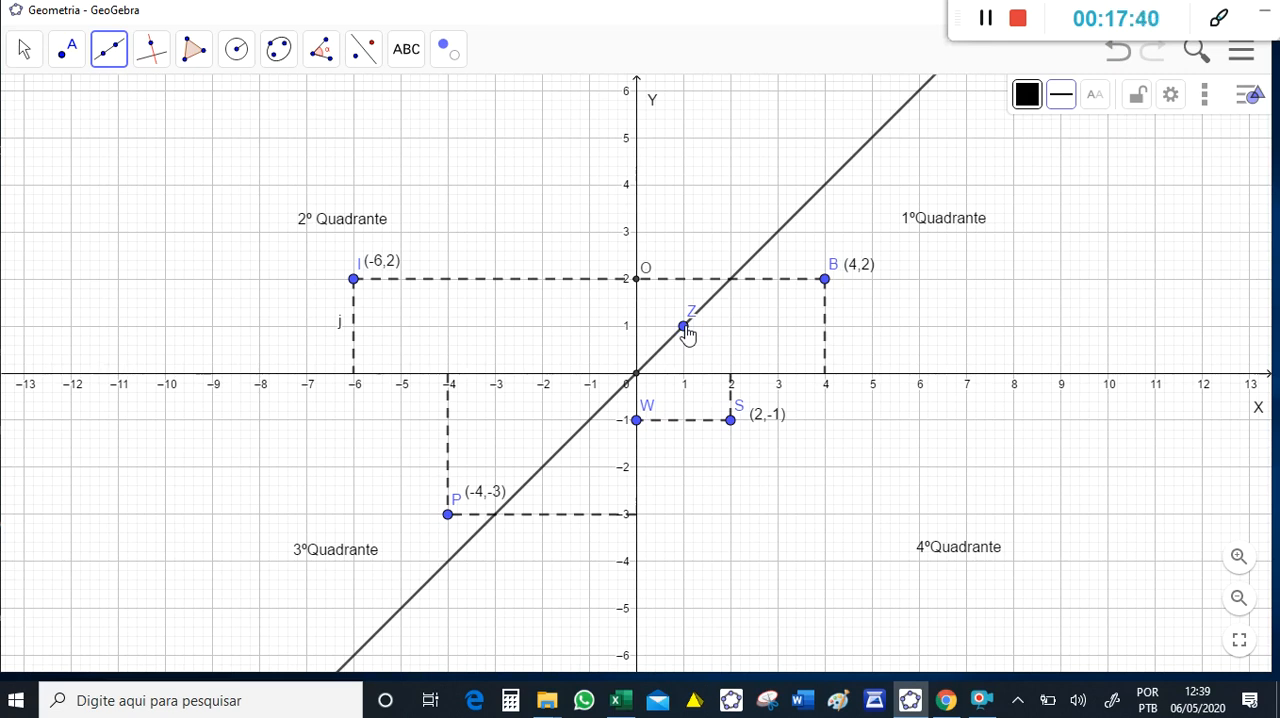
left_click(731, 280)
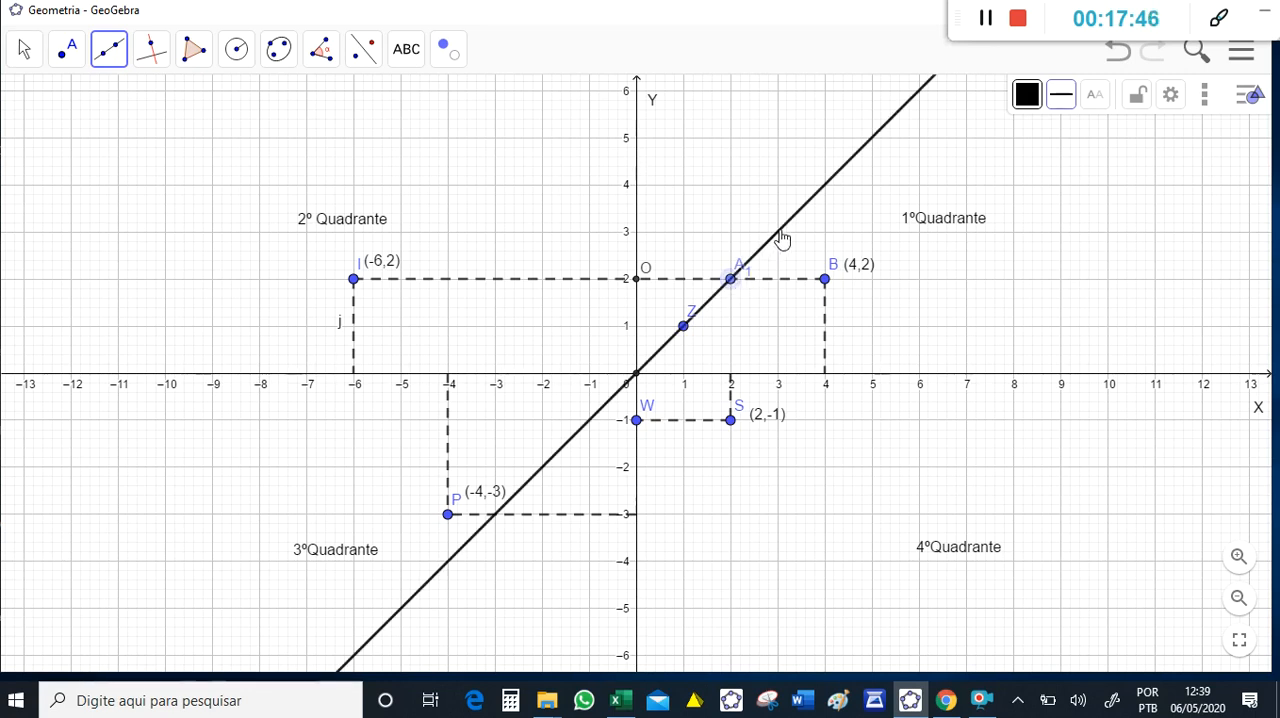
left_click(780, 231)
left_click(825, 185)
left_click(872, 137)
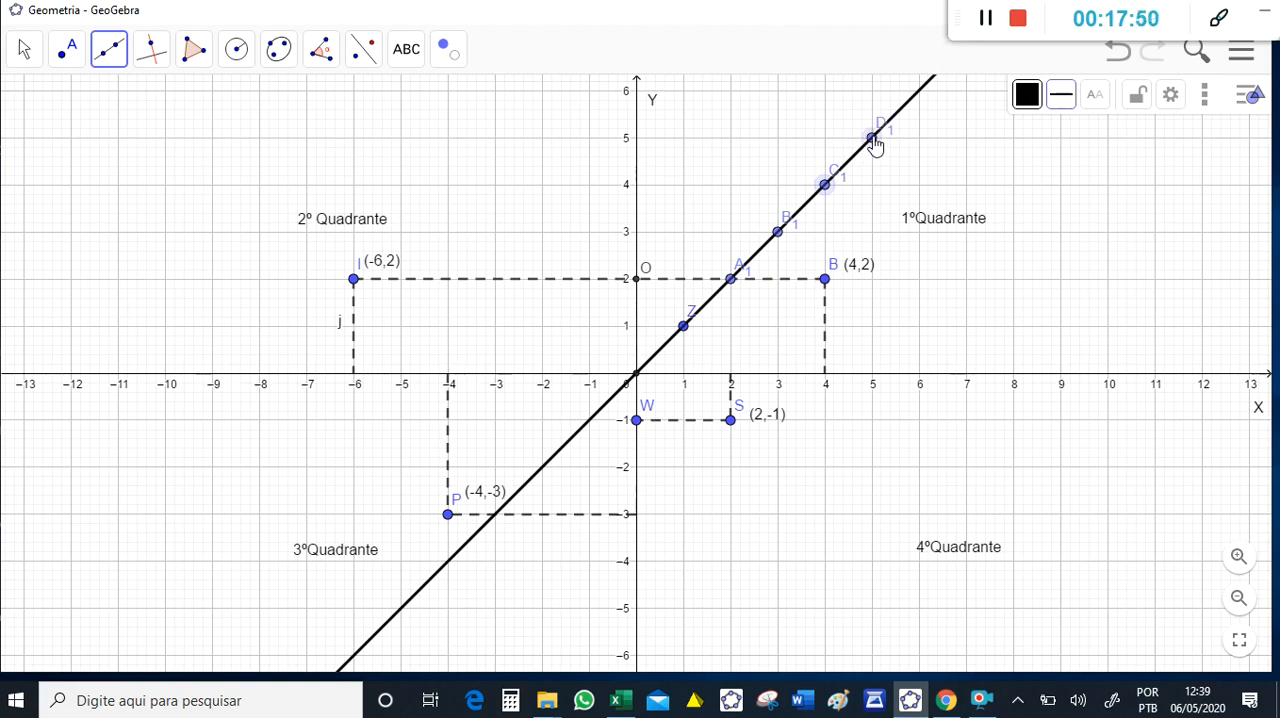
left_click(919, 91)
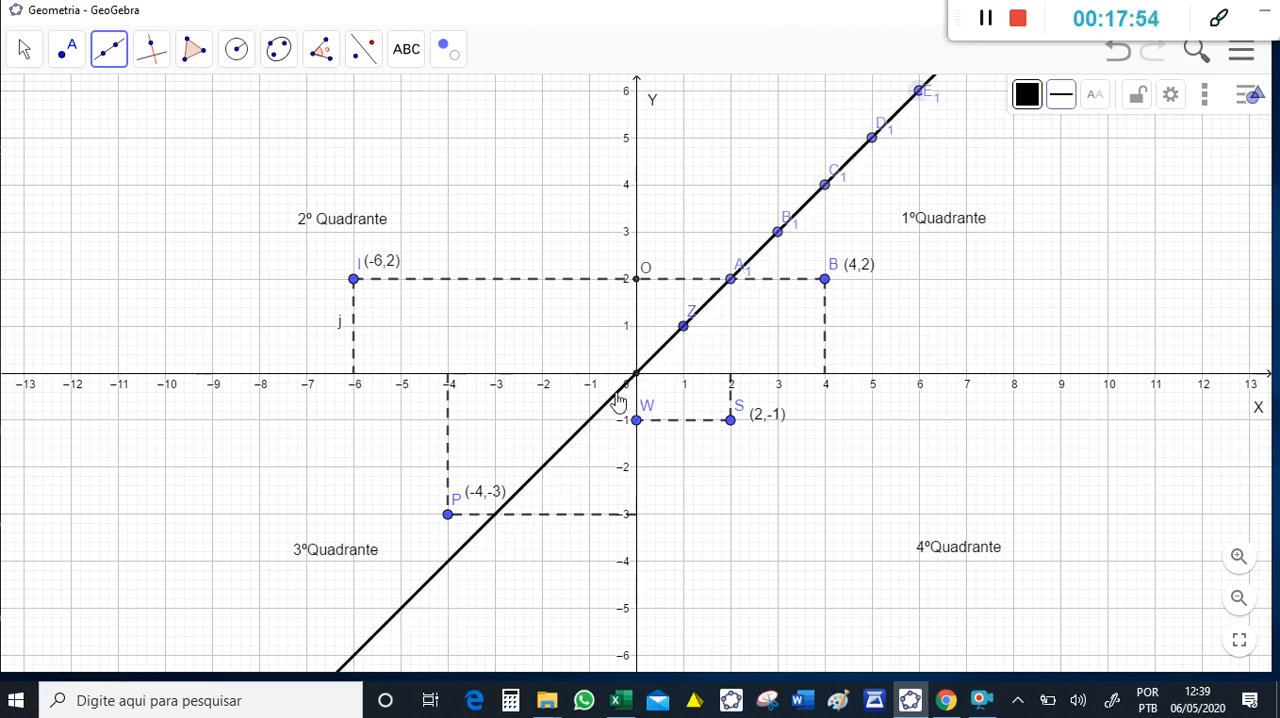
- Place points along the same line in the third quadrant at every integer position from (-1, -1) to (-6, -6)
left_click(589, 420)
left_click(542, 467)
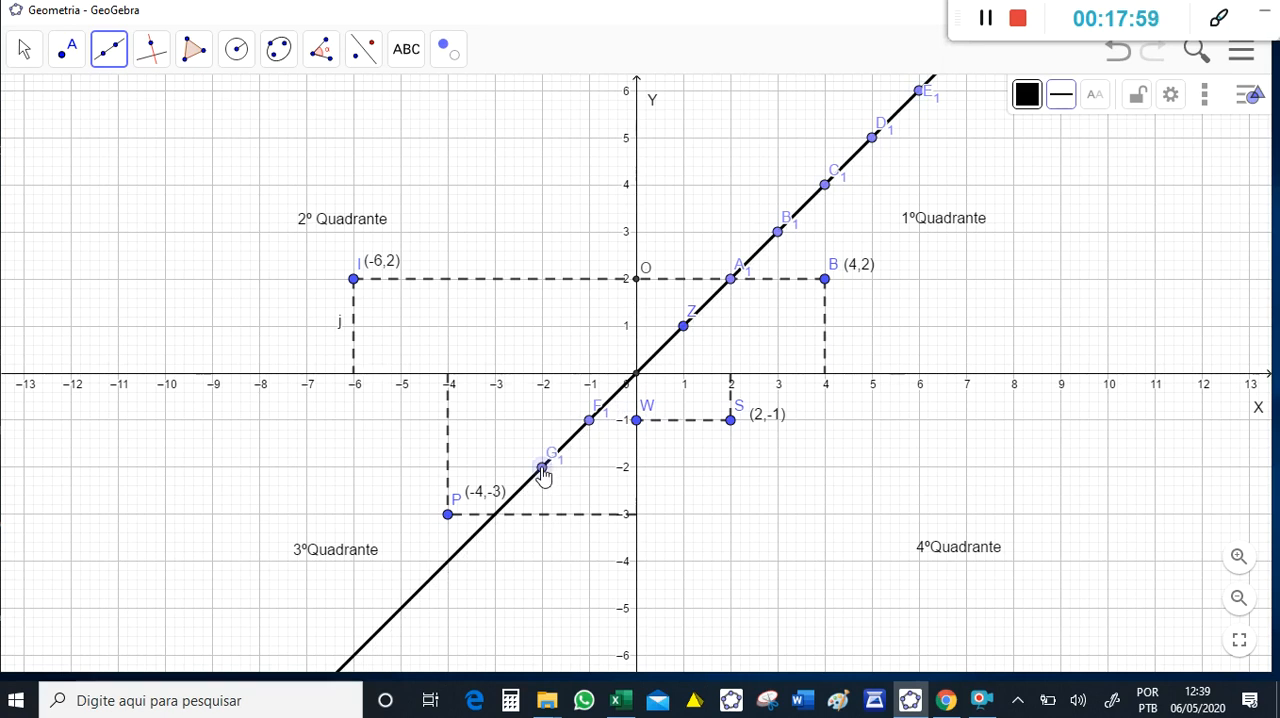
left_click(494, 516)
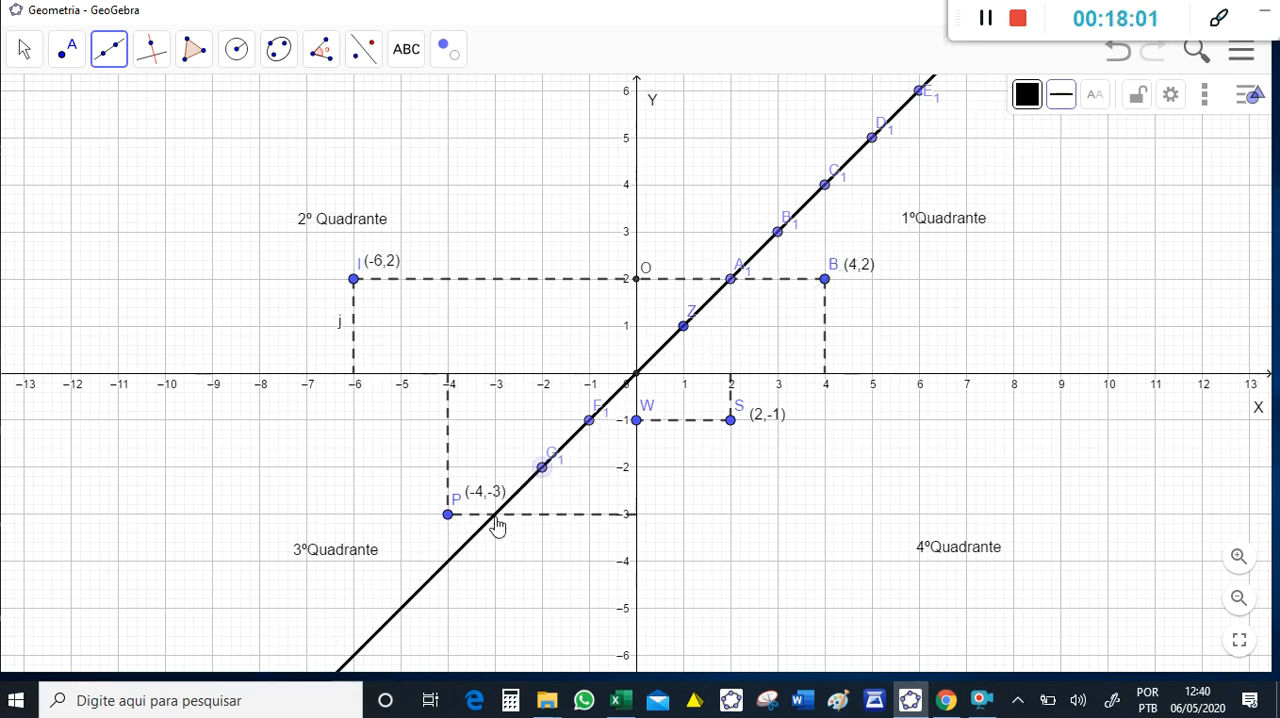
left_click(447, 561)
left_click(401, 608)
left_click(353, 656)
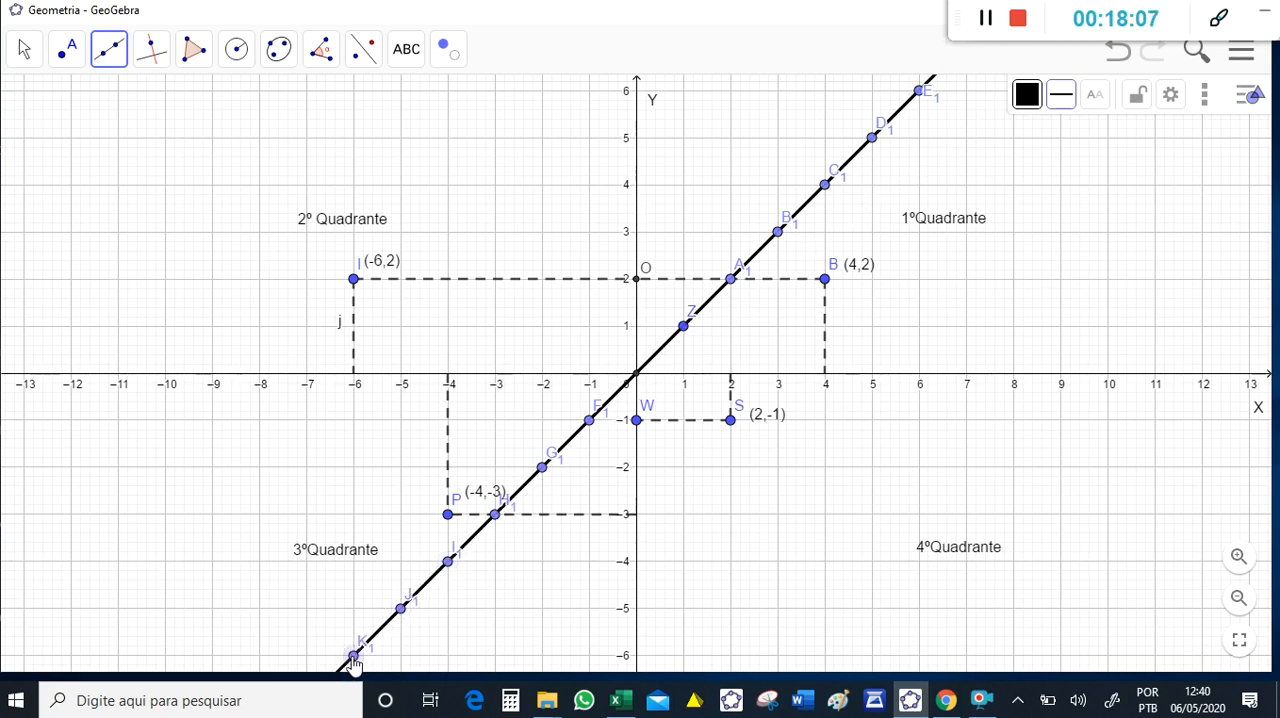
left_click(733, 283)
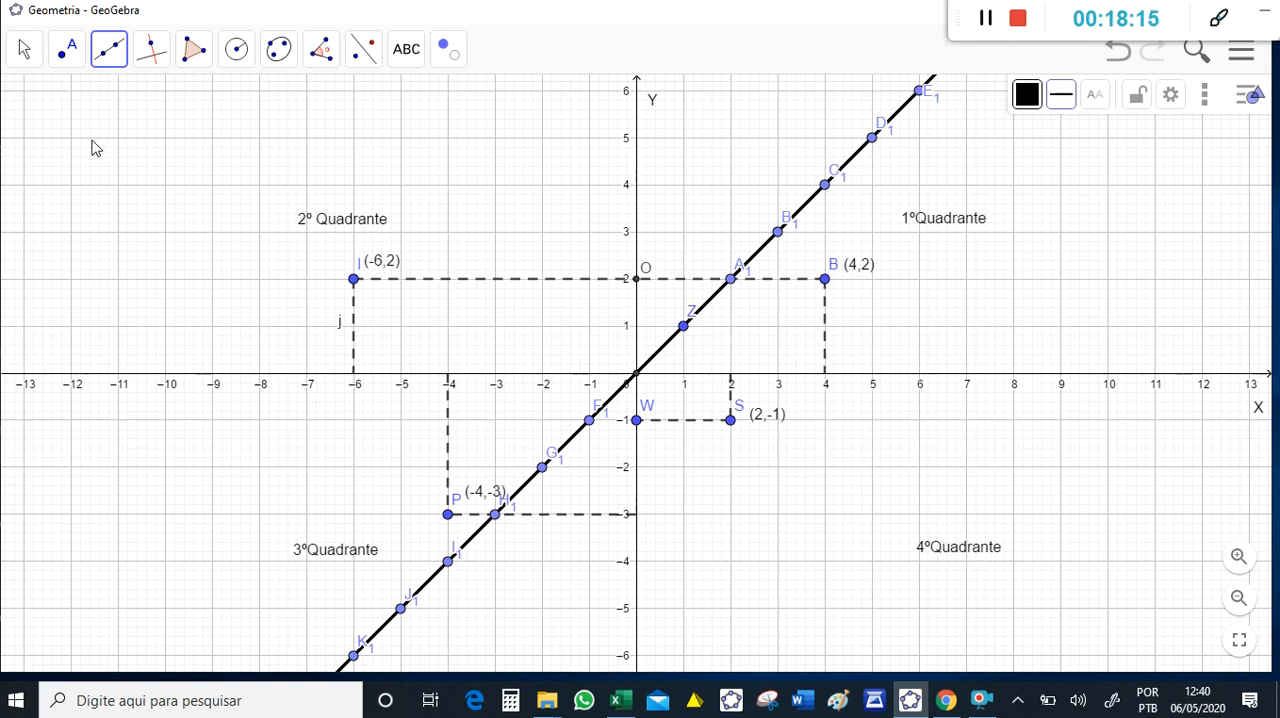
left_click(22, 50)
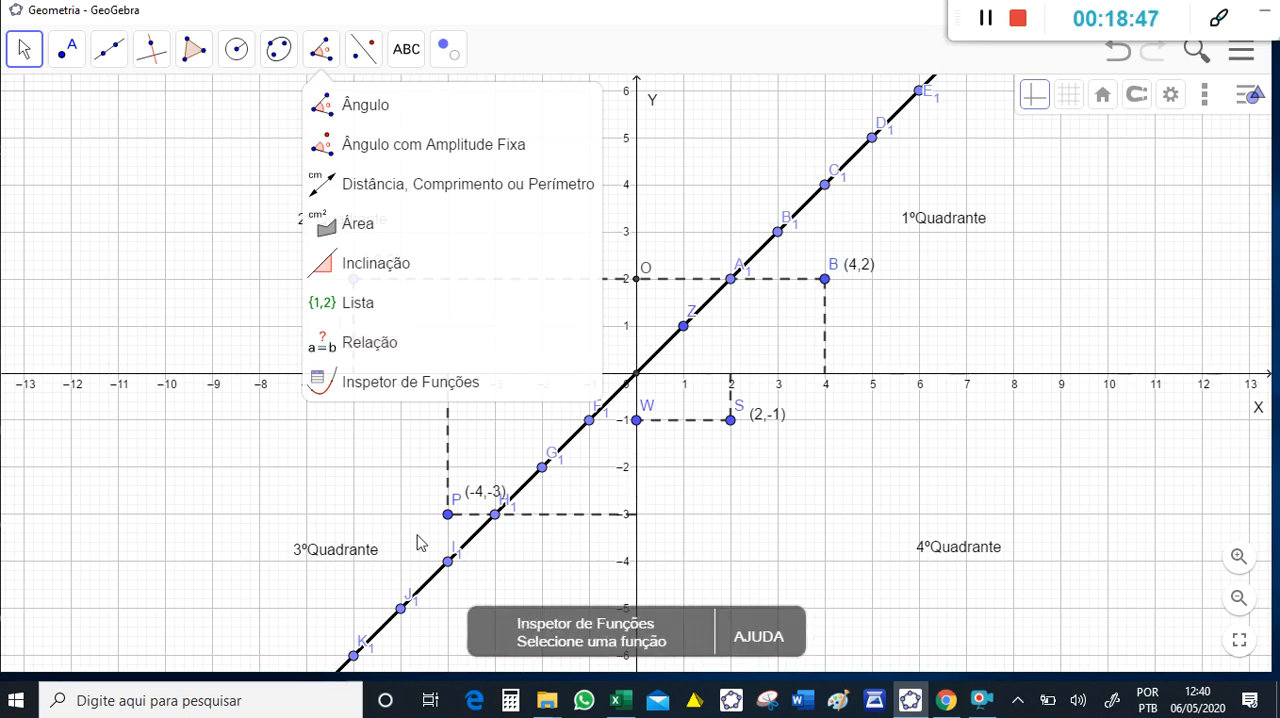
left_click(232, 421)
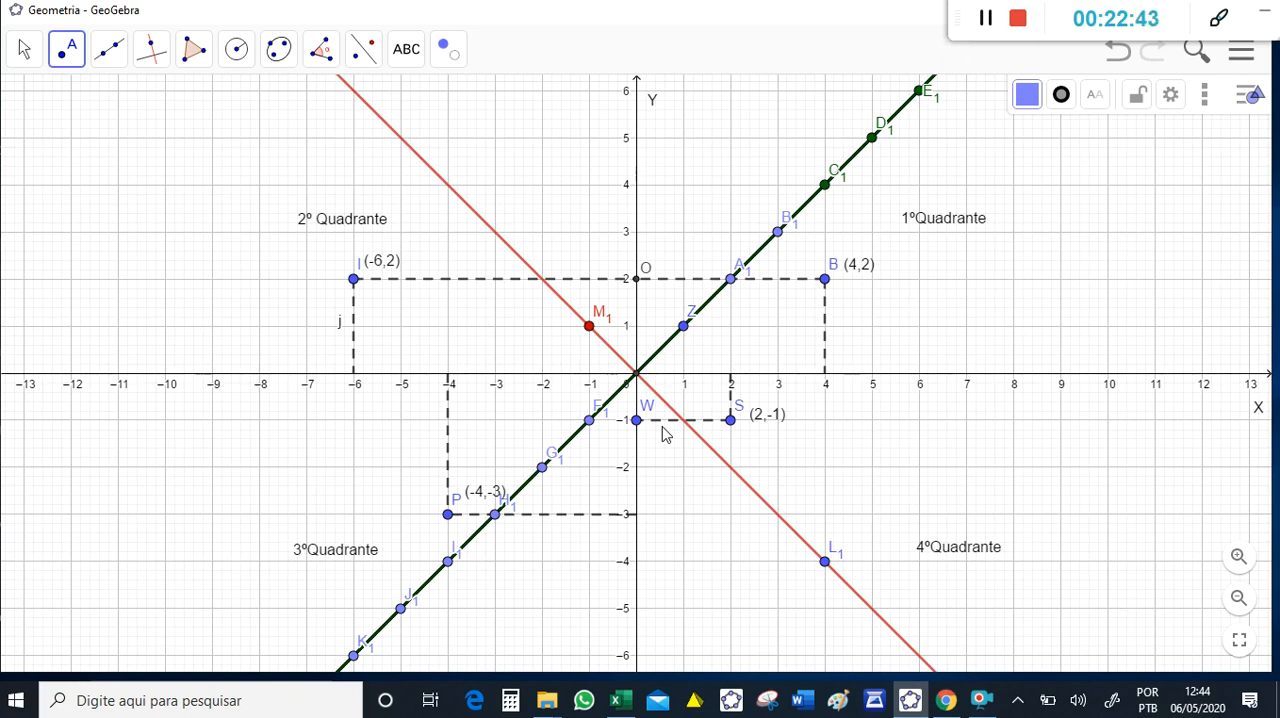
- Add the text "Bissetriz dos quadrantes ímpares x = y" below the 1ºQuadrante label
left_click(406, 48)
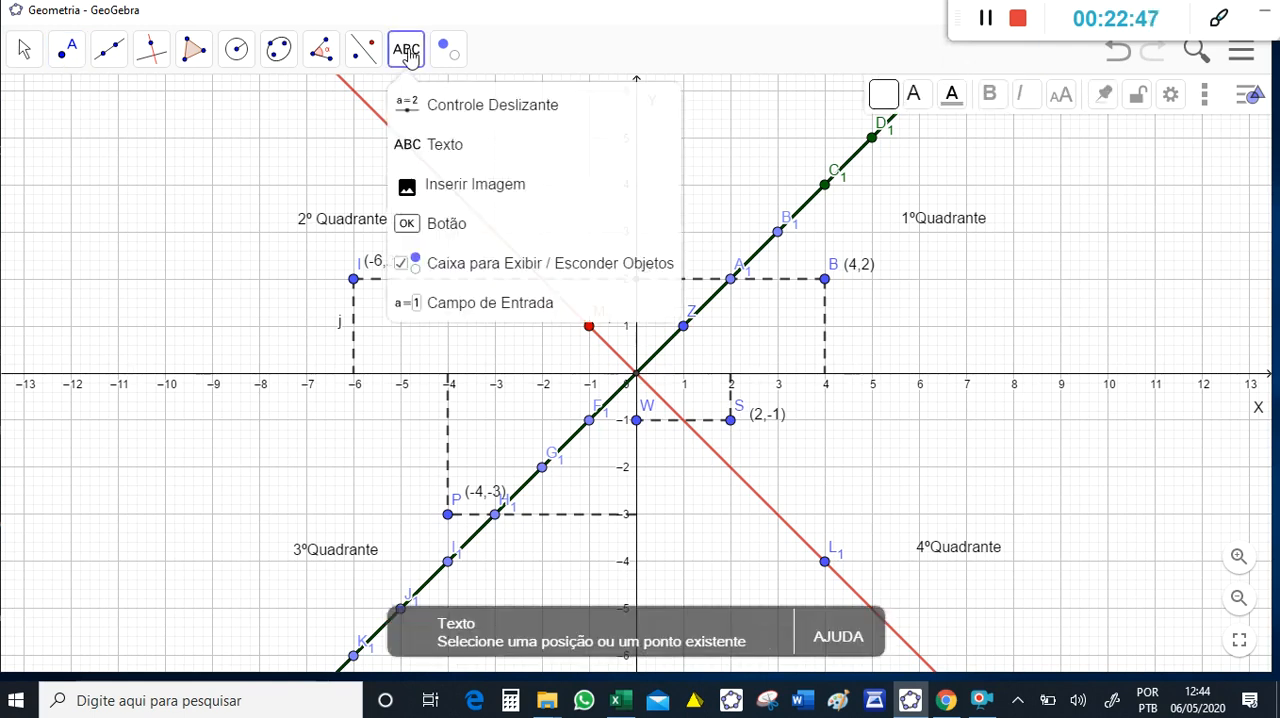
left_click(418, 160)
left_click(971, 266)
type("Bissetriz dos quadrantes ím")
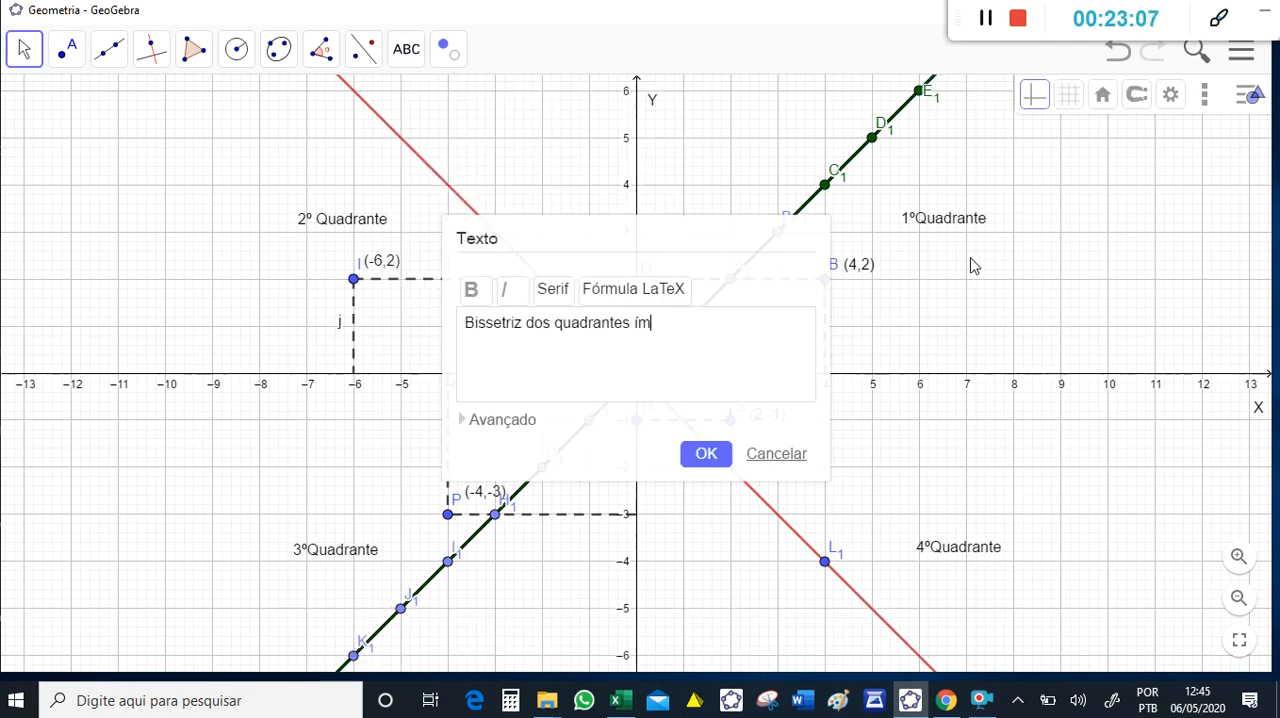
type("pares x = y")
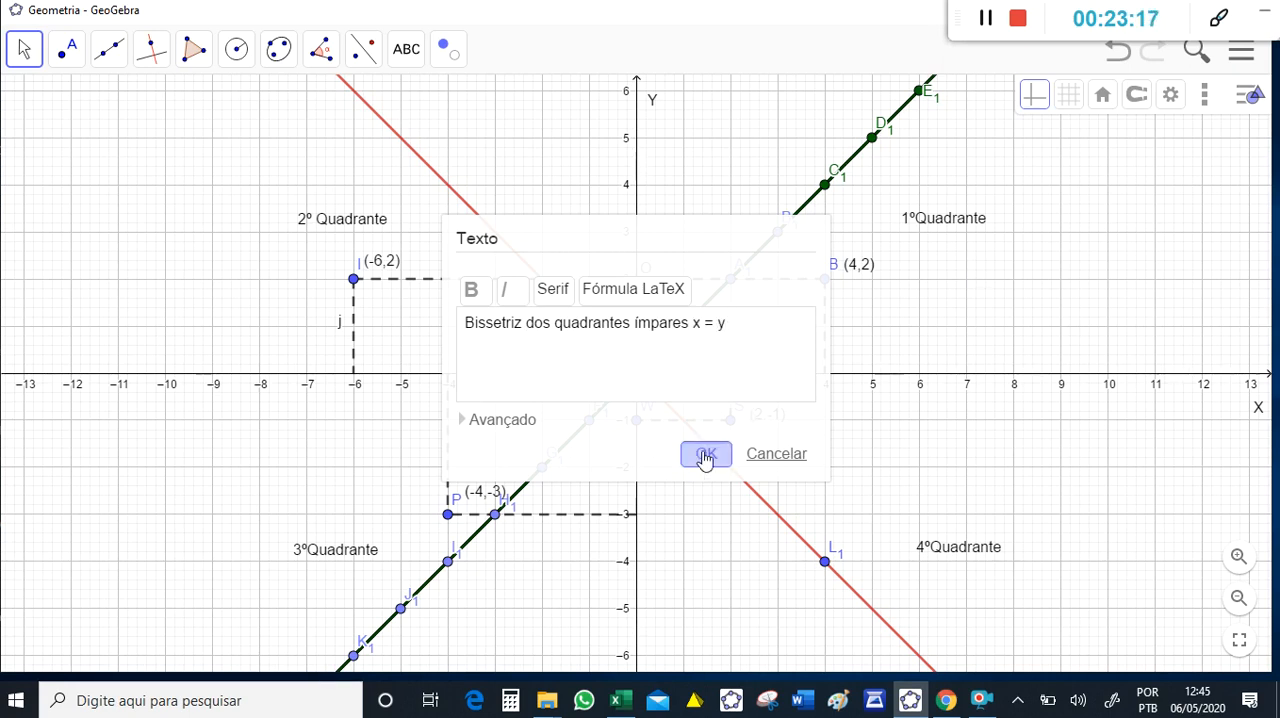
left_click(704, 454)
- Add the text "Bissetriz dos quadrantes pares x = -y" in the second quadrant, above the 2º Quadrante label
left_click(97, 134)
type("Bi")
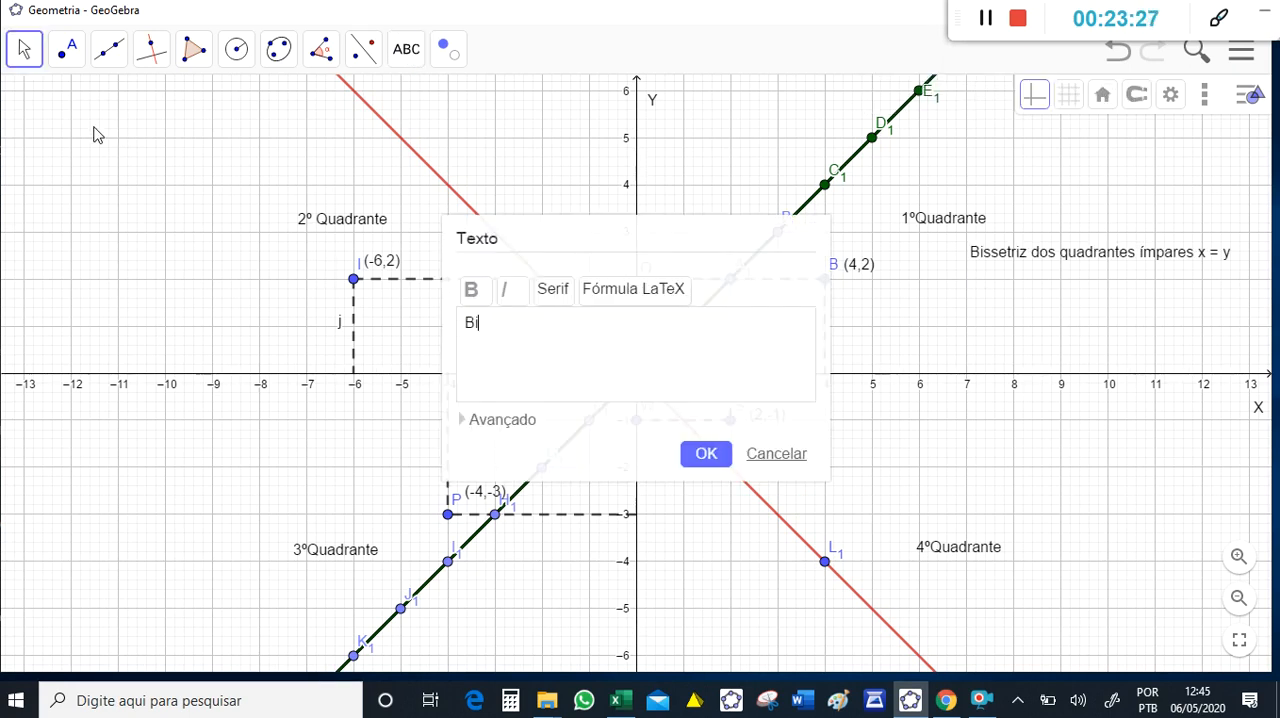
type("ssetriz dos quad")
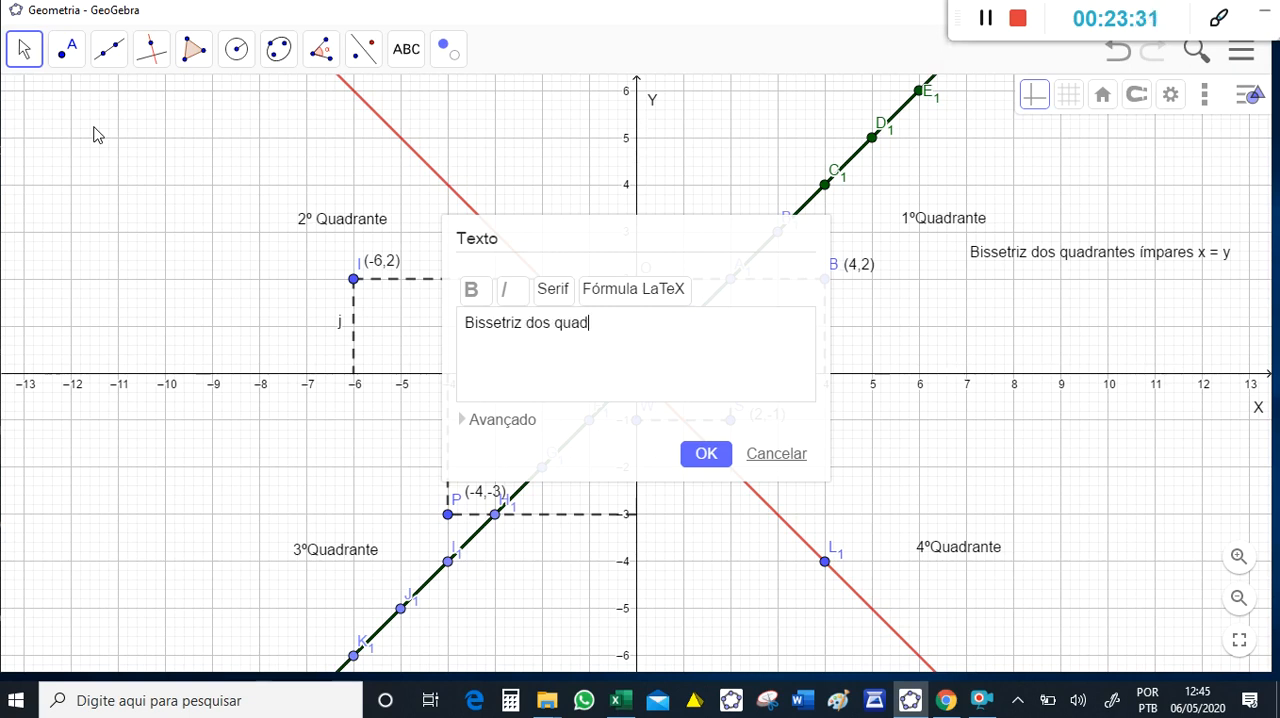
type("rantes pares x = -y")
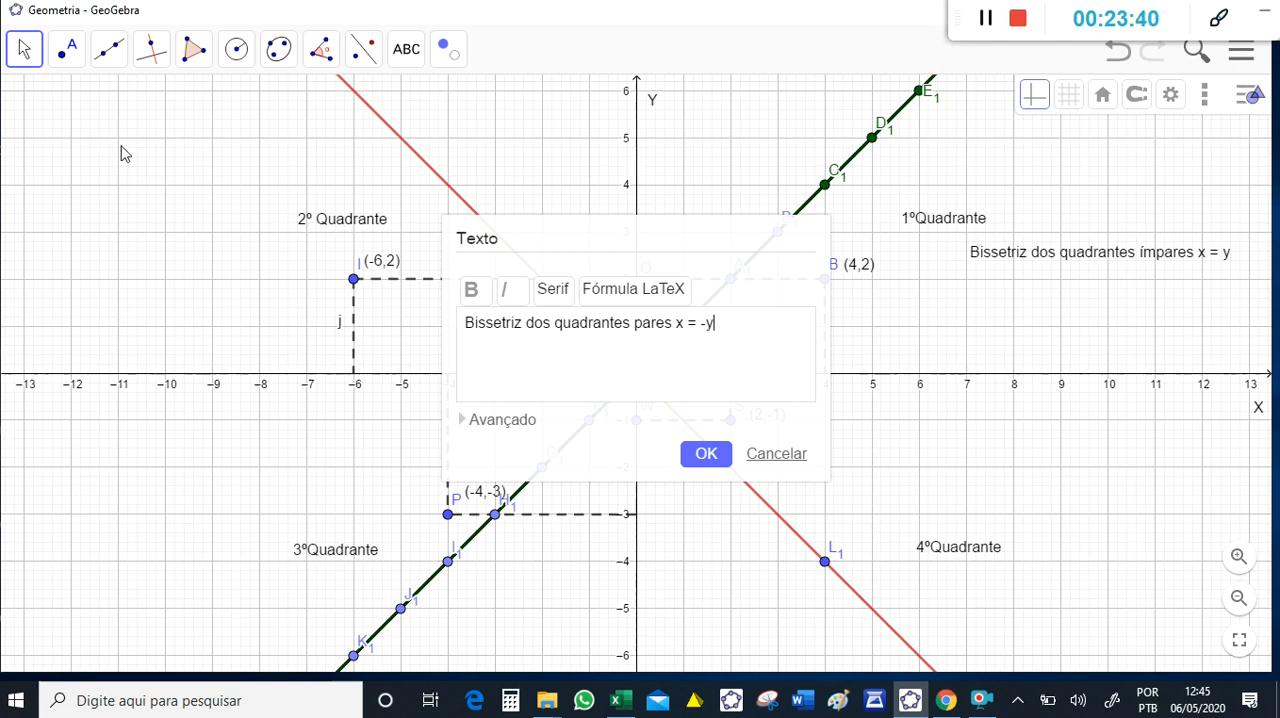
left_click(704, 457)
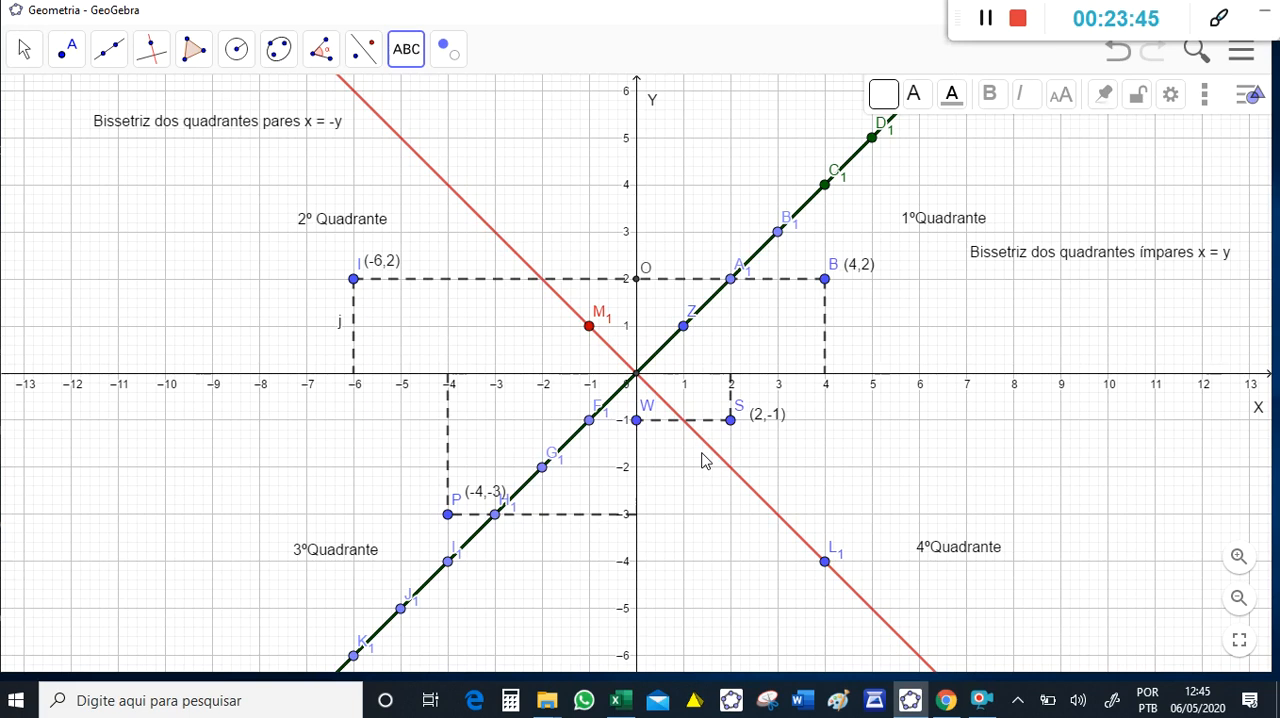